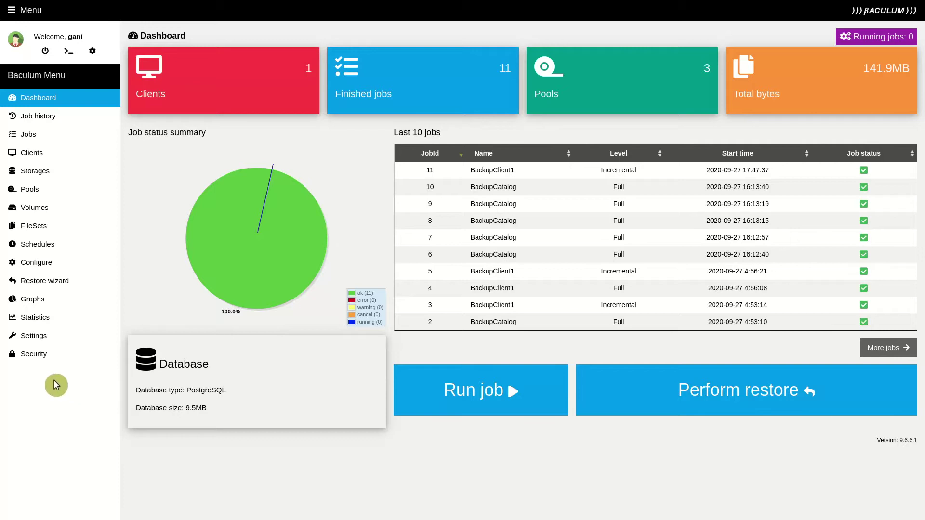
Start a new console ACL in the security settings and fill in all CommandAcls used by Baculum Web.
left_click(31, 354)
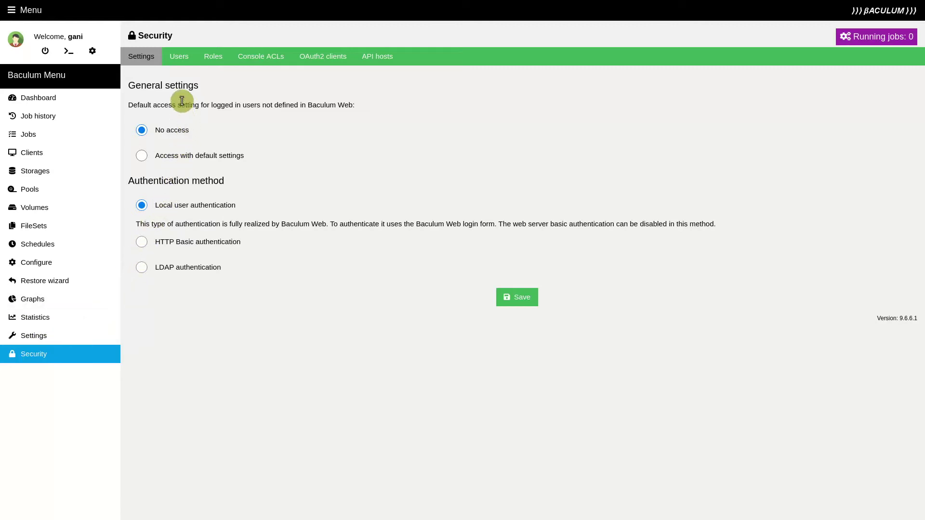
left_click(185, 63)
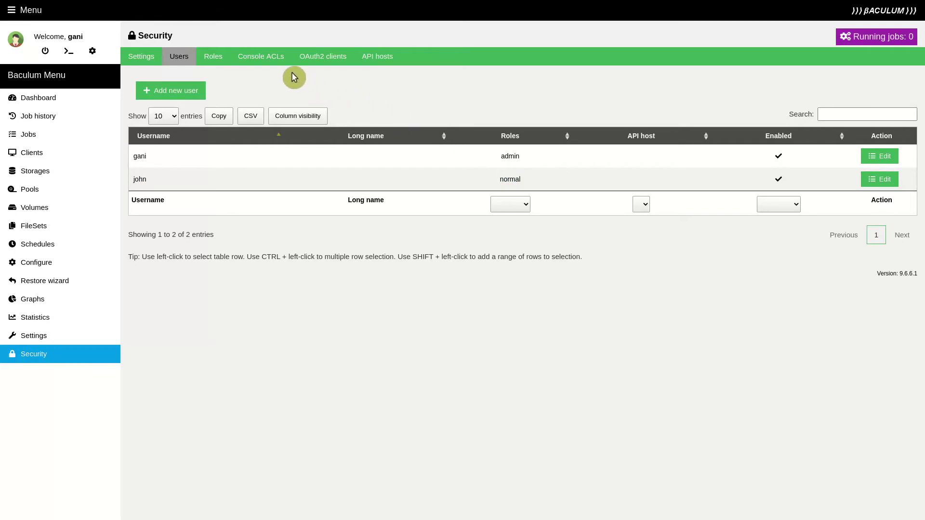
left_click(263, 60)
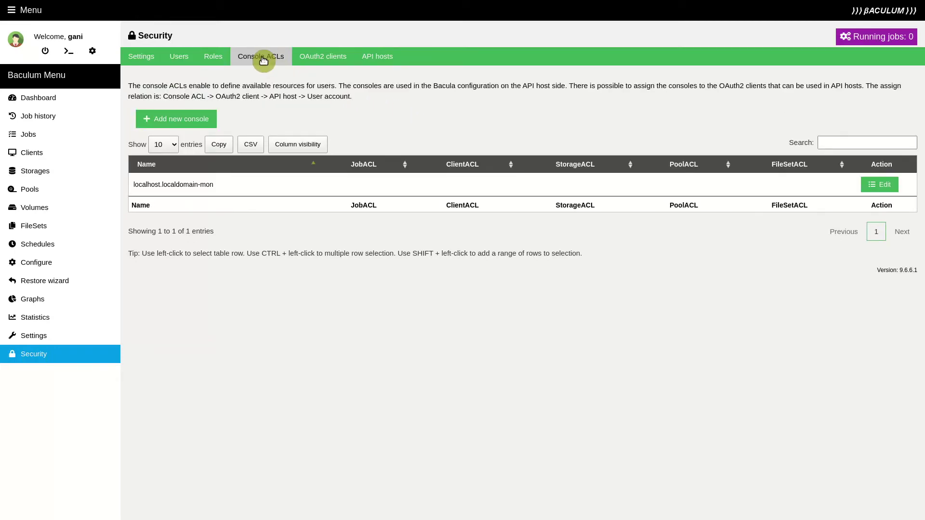
left_click(206, 120)
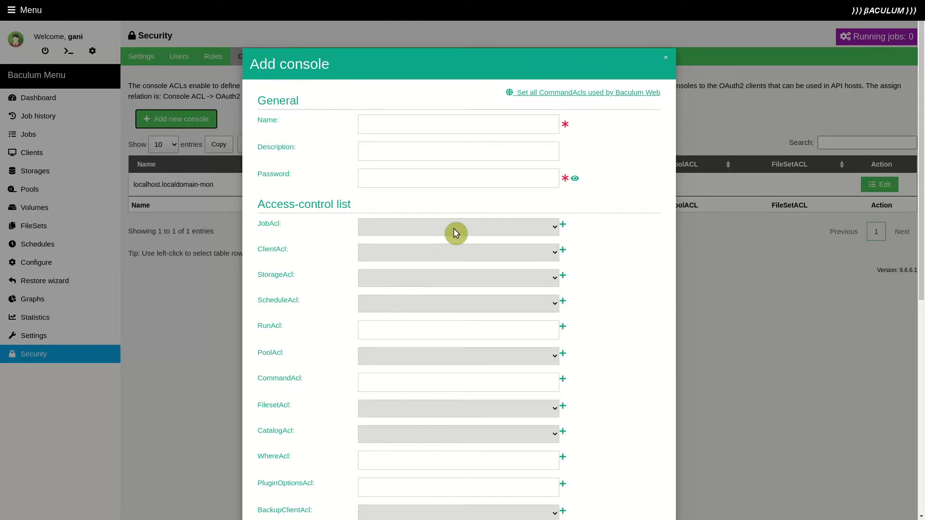
left_click(584, 95)
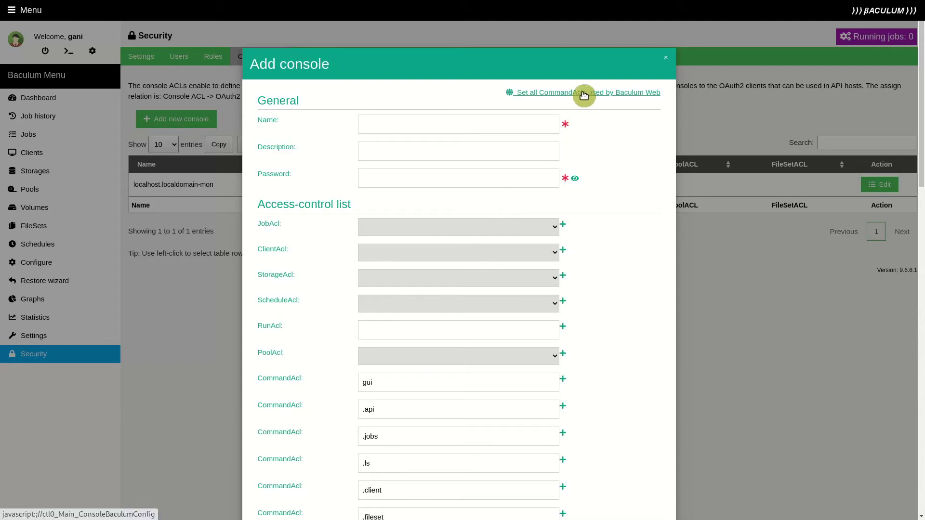
scroll(608, 190, "down", 6)
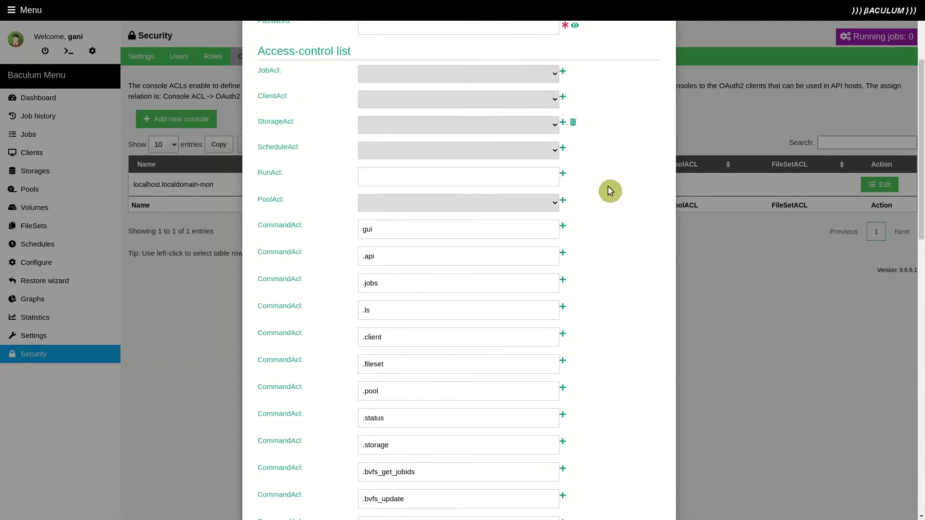
scroll(608, 190, "down", 4)
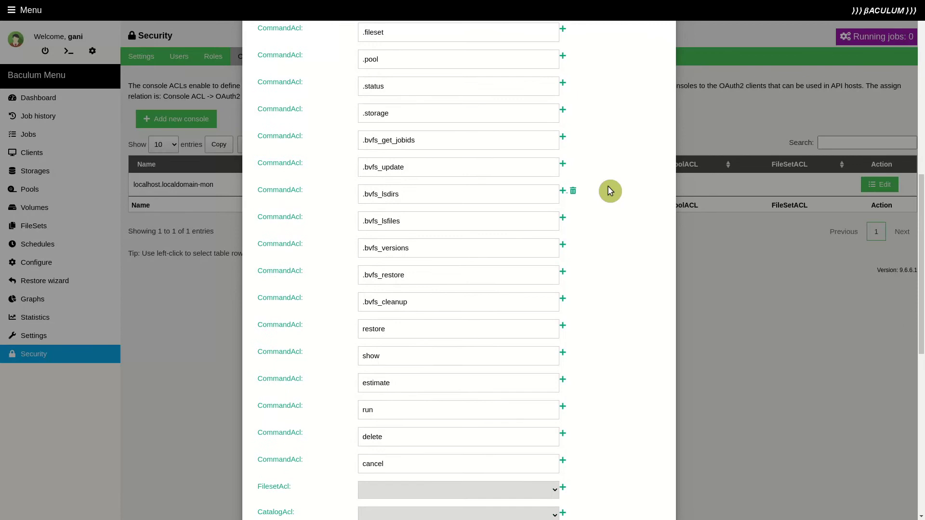
scroll(609, 190, "up", 10)
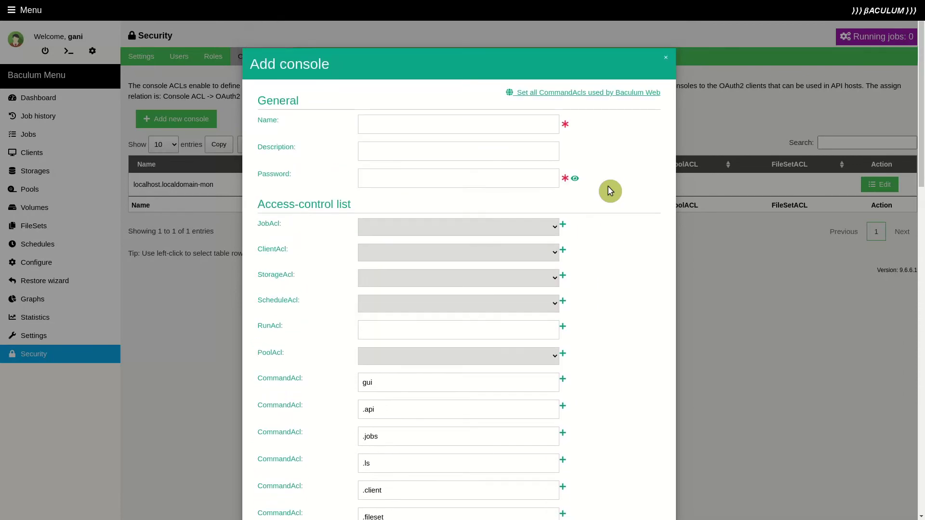
Name the new console "Console 123" and enter its password.
left_click(494, 123)
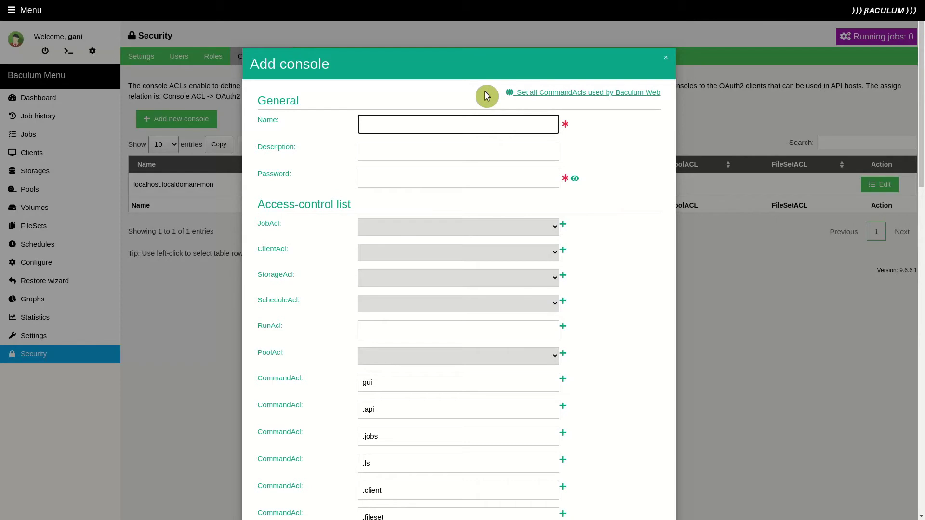
type("Console 123")
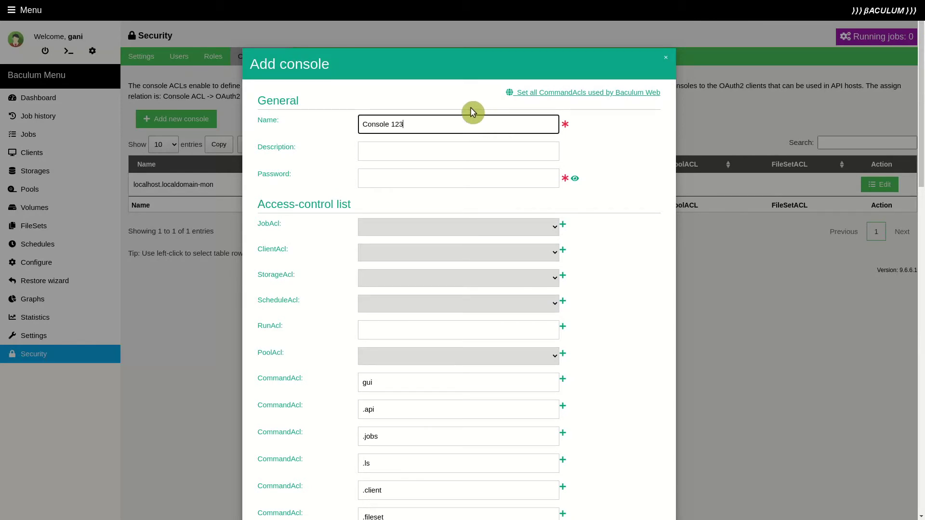
left_click(416, 174)
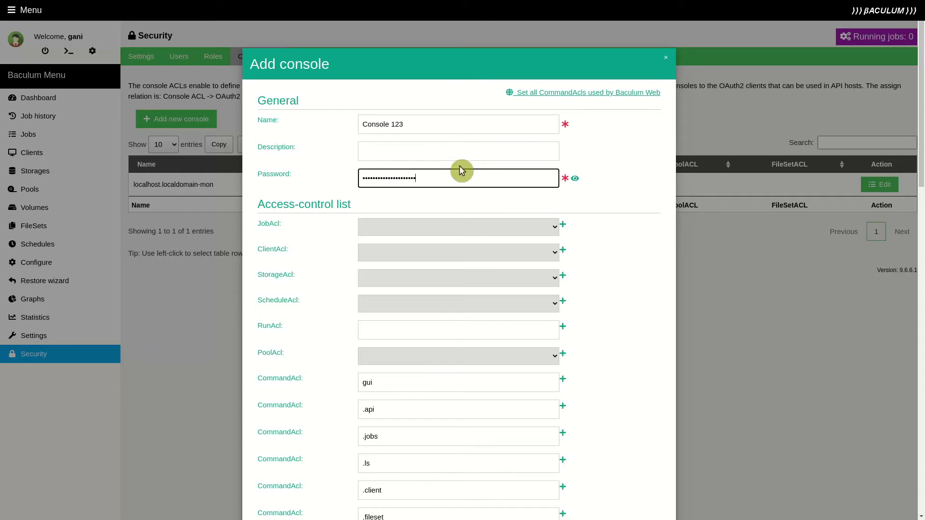
Set the console's JobAcl to BackupClient1, ClientAcl to localhost.localdomain-fd, and both StorageAcl and PoolAcl to *all*.
left_click(456, 227)
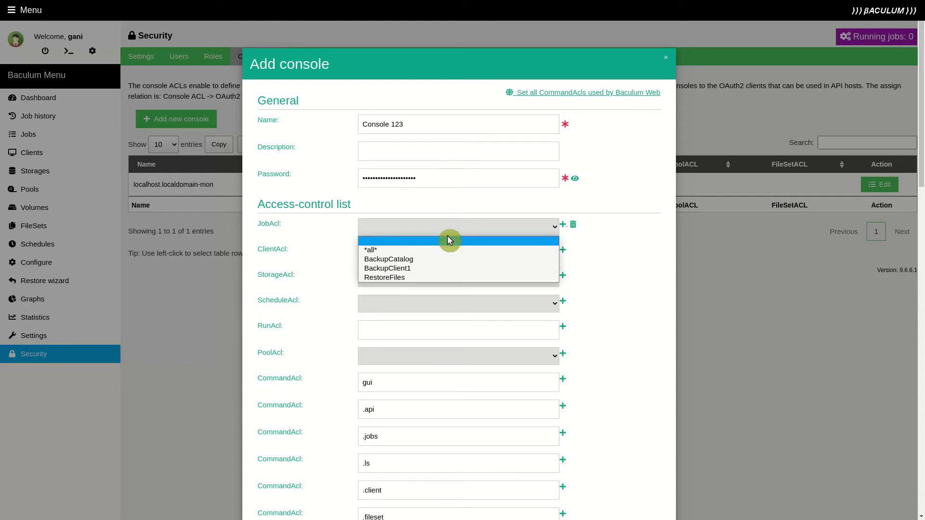
left_click(428, 265)
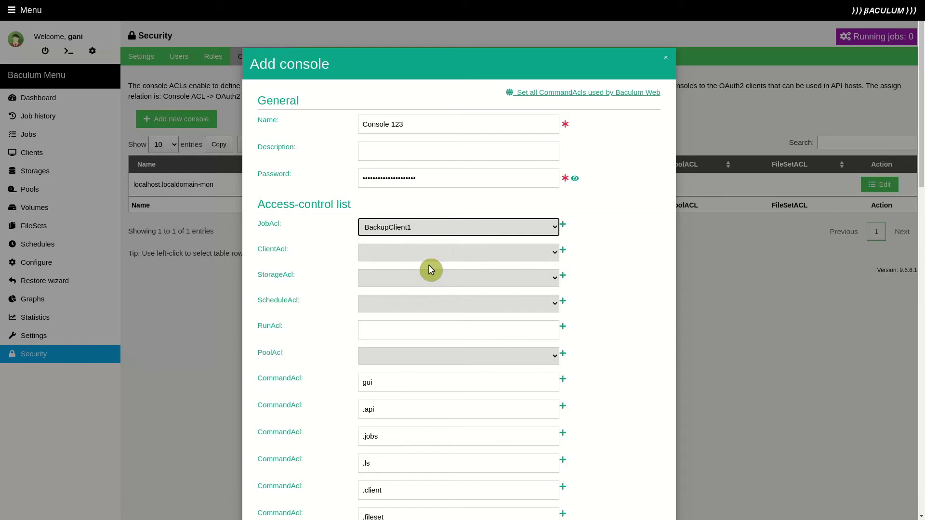
left_click(436, 253)
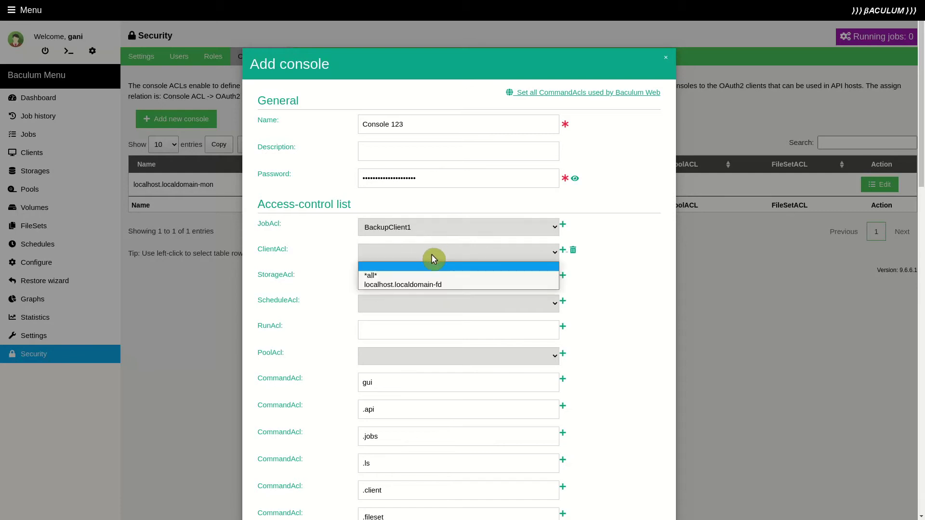
left_click(423, 283)
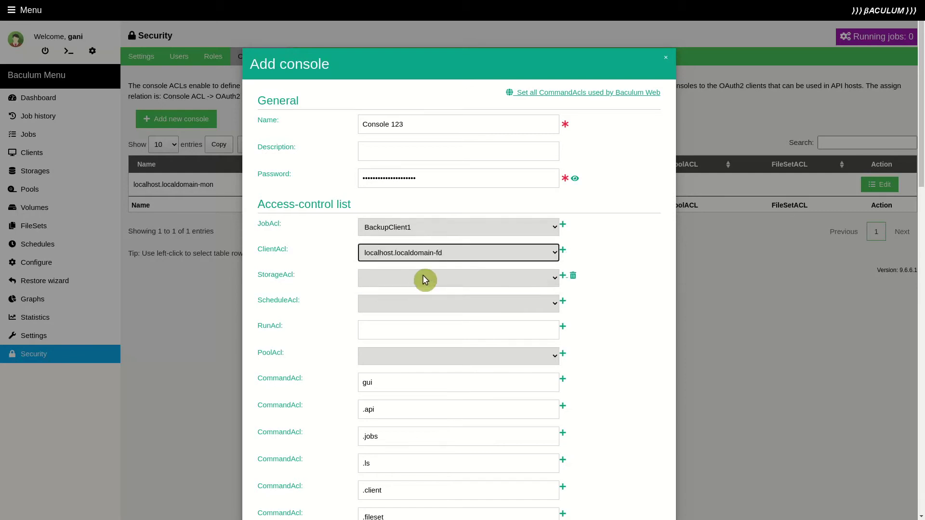
left_click(423, 276)
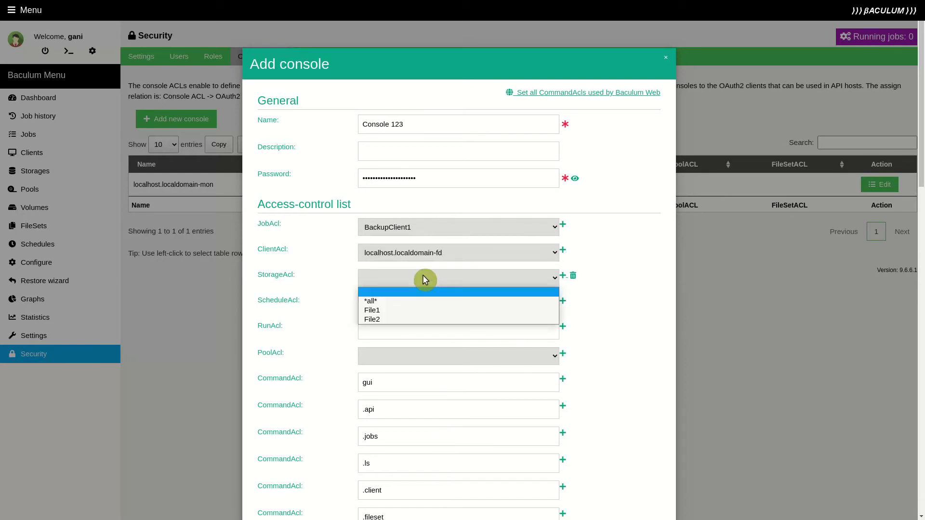
left_click(412, 300)
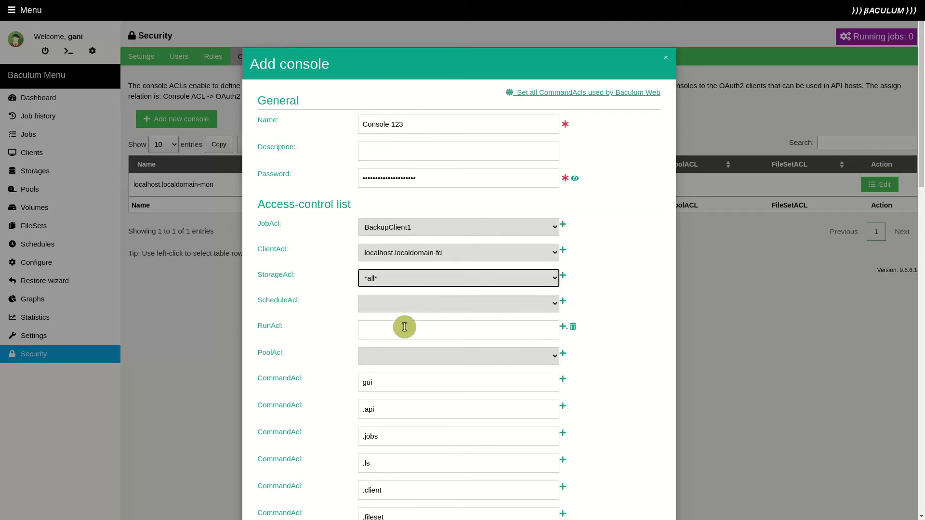
left_click(398, 356)
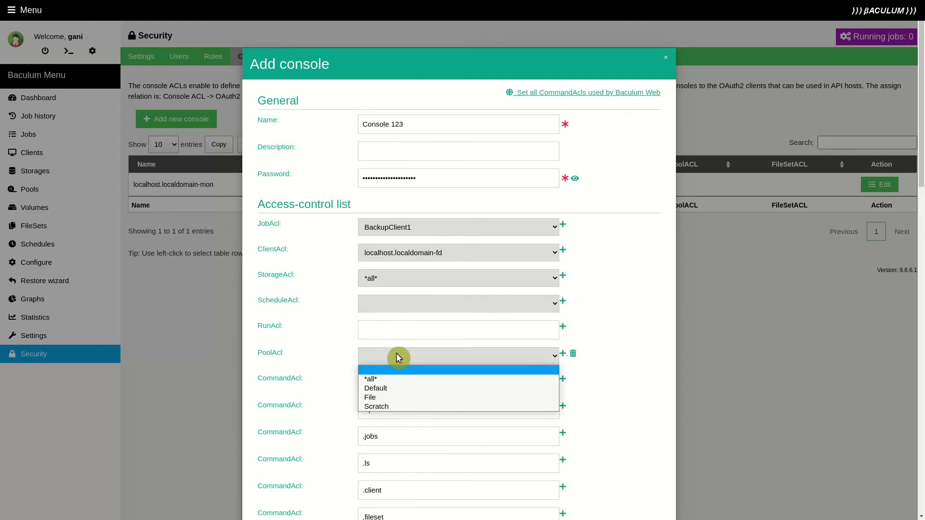
left_click(393, 378)
Set FilesetAcl to Full Set and CatalogAcl to MyCatalog, and save the console.
scroll(393, 376, "down", 2)
scroll(394, 376, "down", 7)
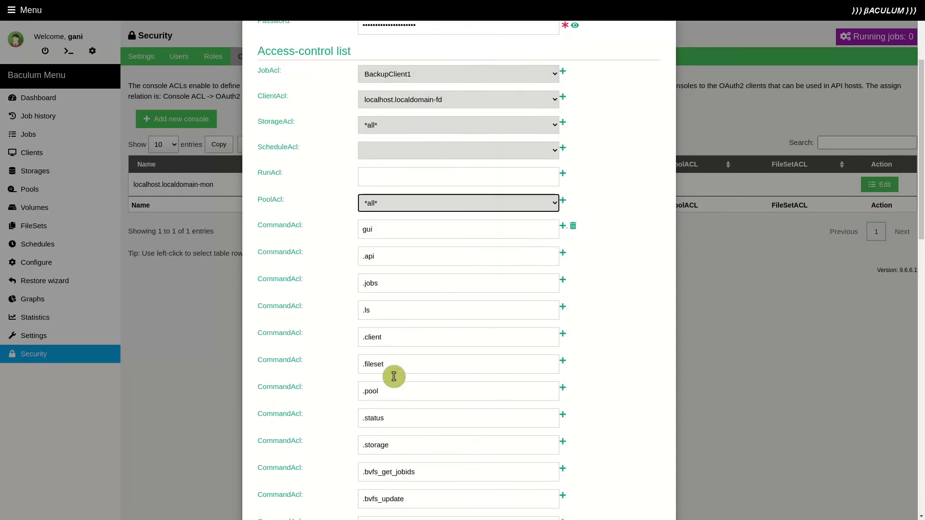
scroll(393, 377, "down", 5)
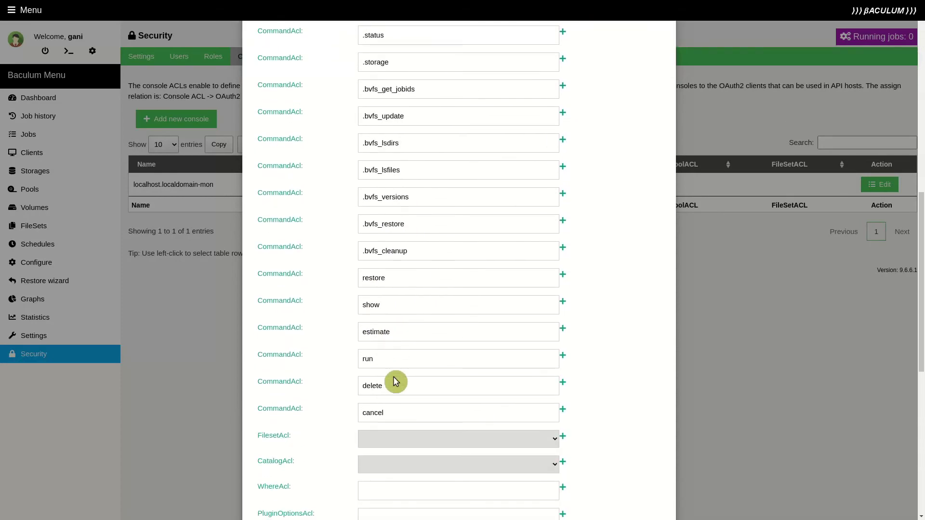
left_click(429, 312)
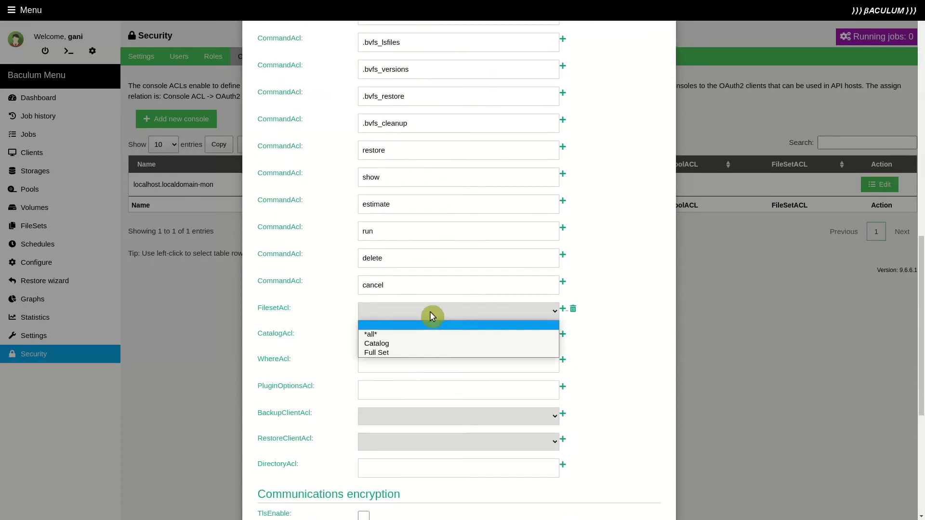
left_click(419, 351)
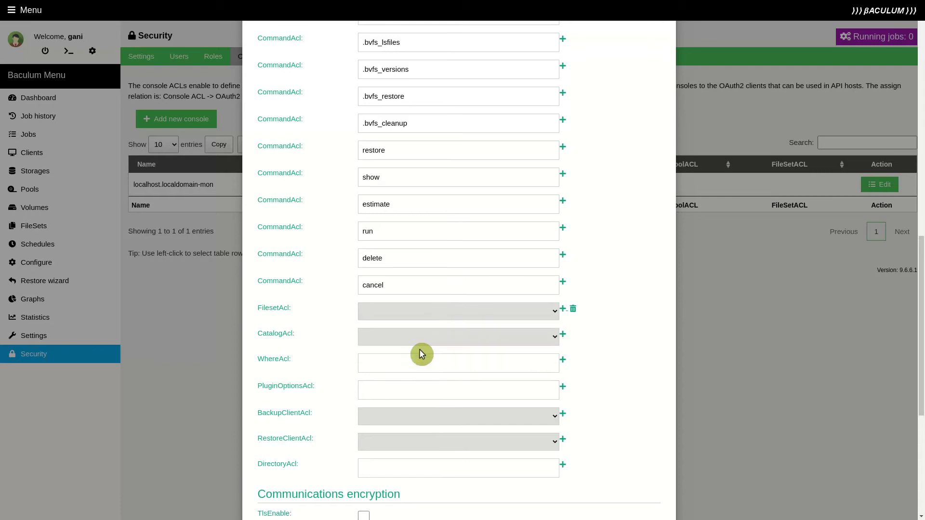
left_click(424, 336)
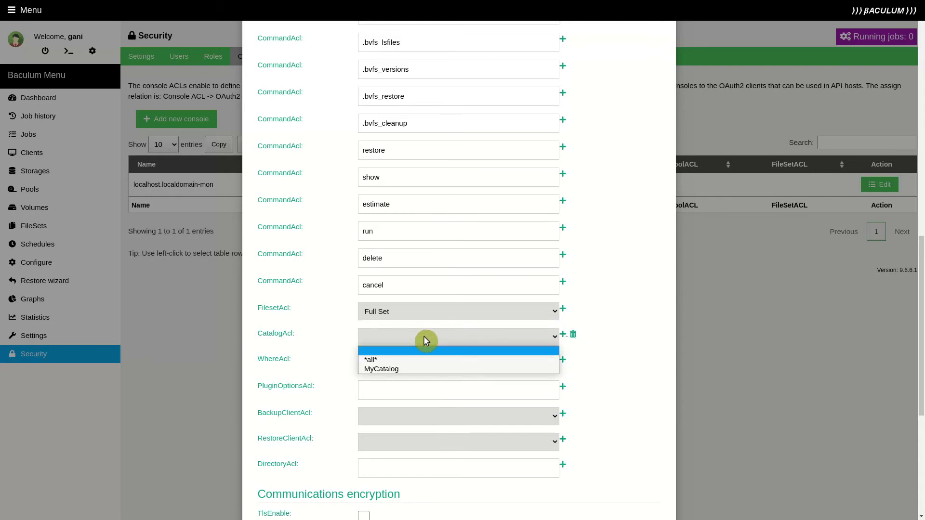
left_click(417, 367)
scroll(529, 361, "down", 3)
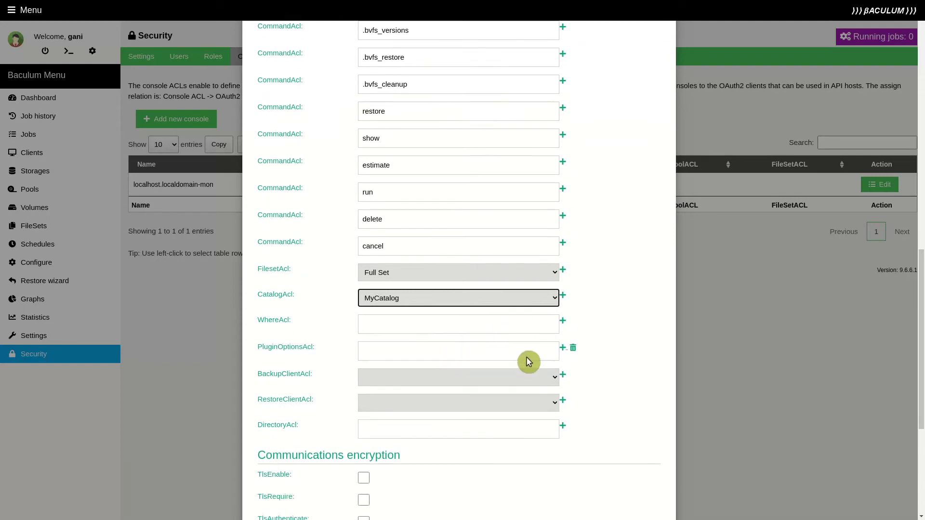
scroll(542, 344, "down", 3)
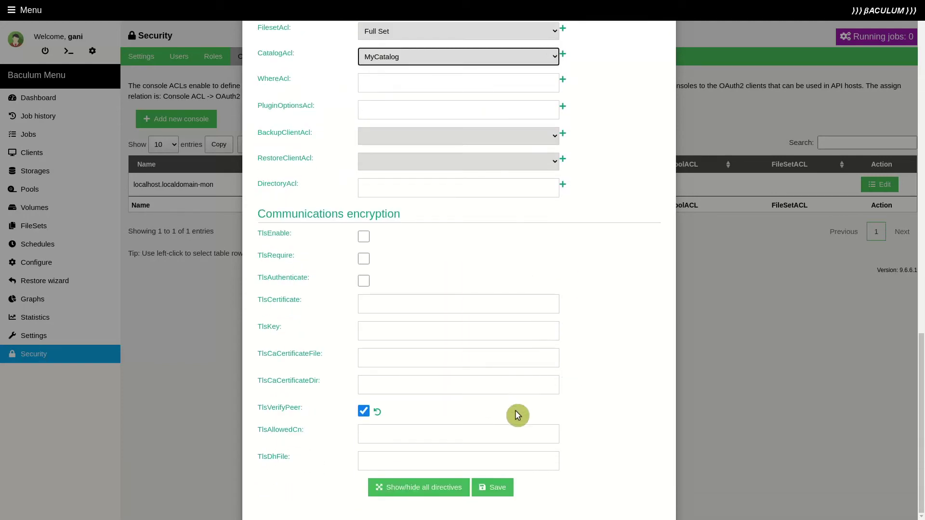
left_click(497, 487)
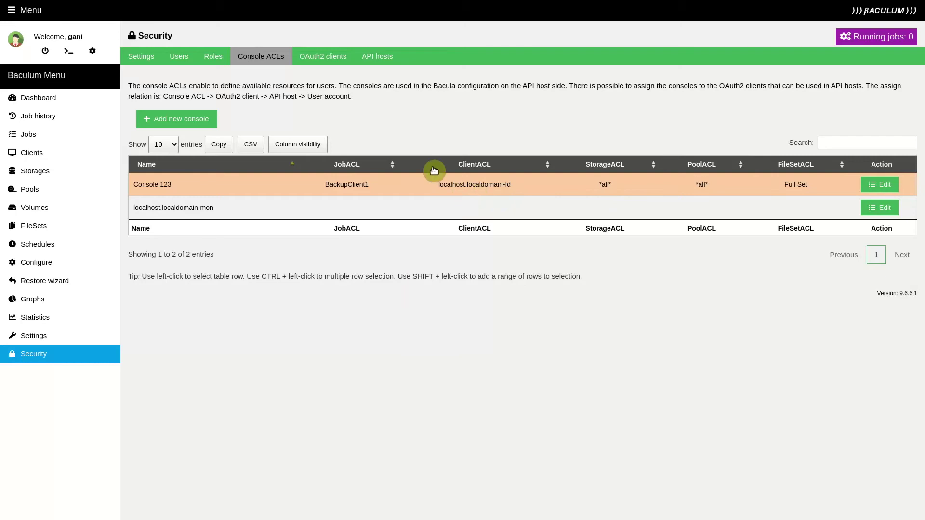
Start a new OAuth2 client account and generate its client ID and client secret.
left_click(328, 60)
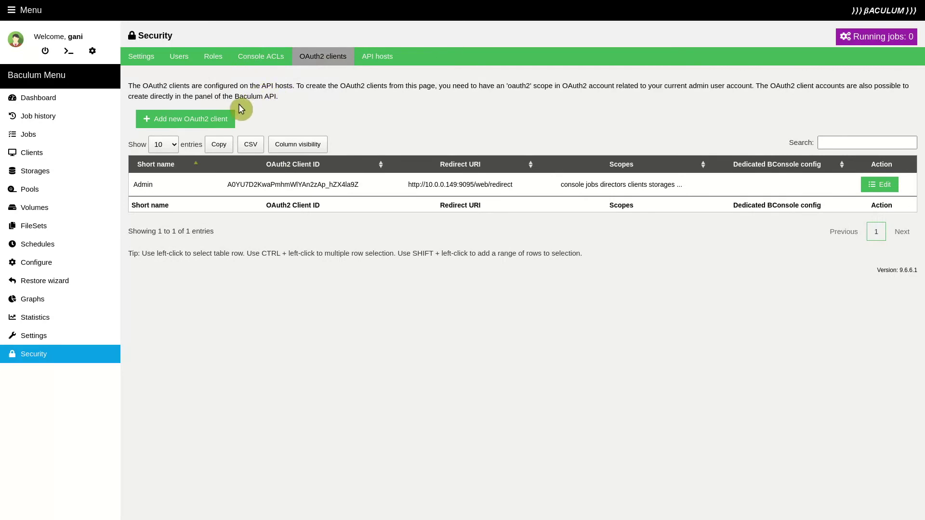
left_click(214, 119)
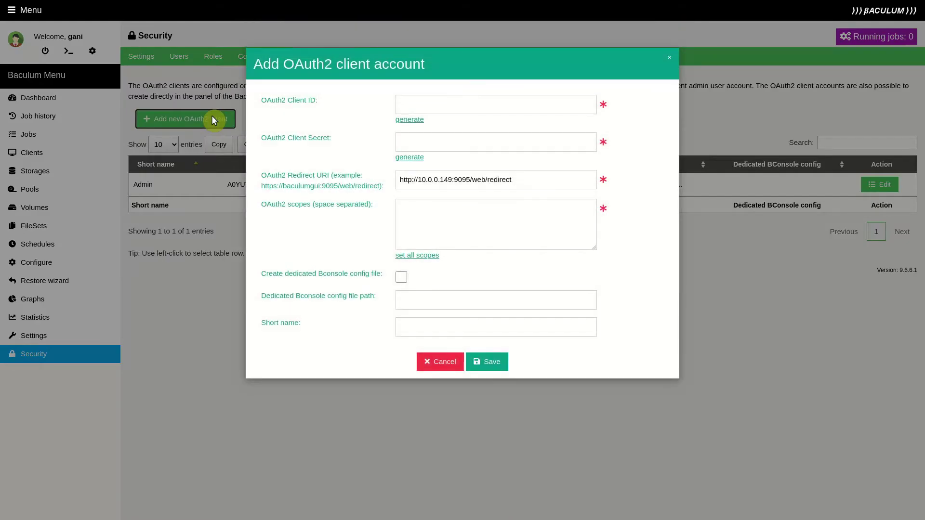
left_click(412, 122)
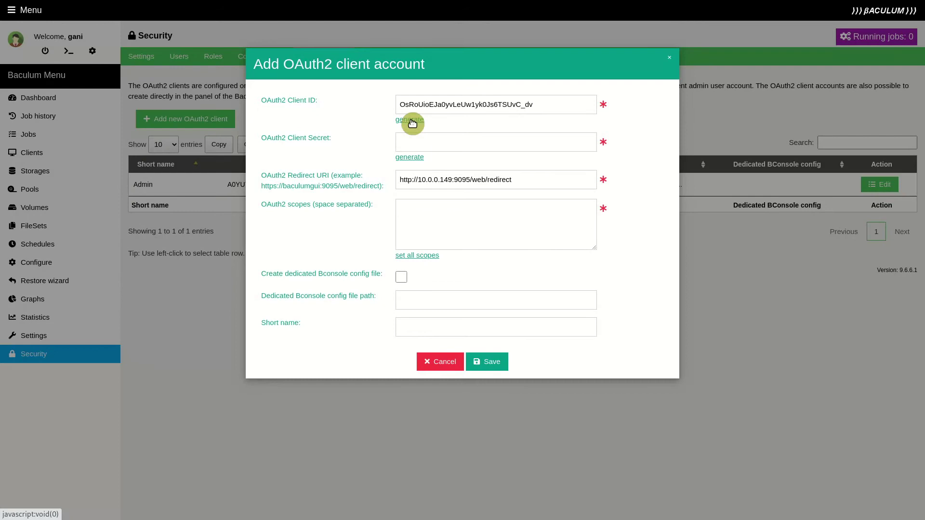
left_click(410, 159)
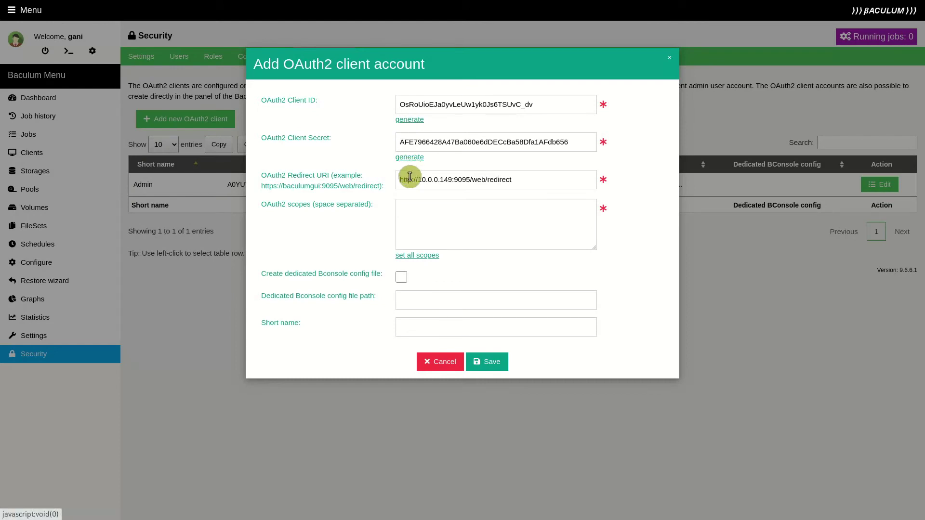
Fill in all OAuth2 scopes for the client and remove the actions and oauth2 scopes from the list.
left_click(421, 258)
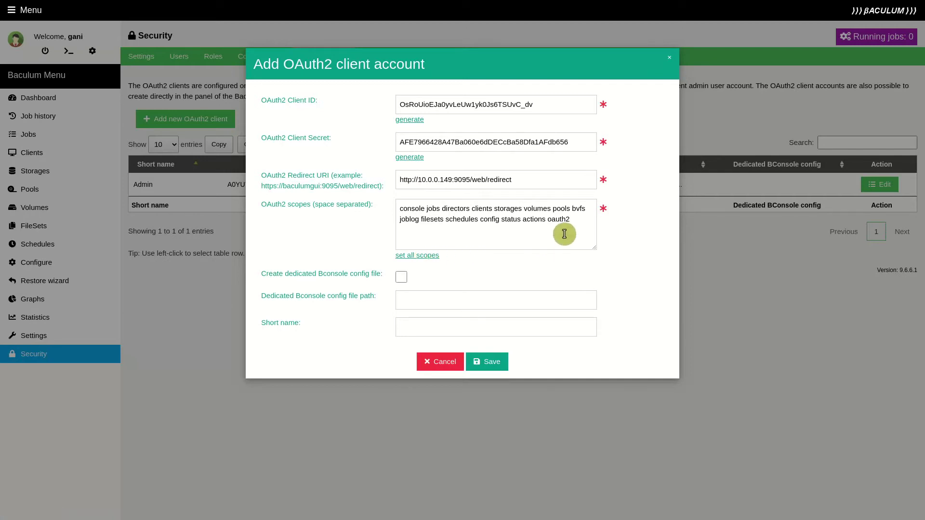
left_click_drag(578, 221, 533, 220)
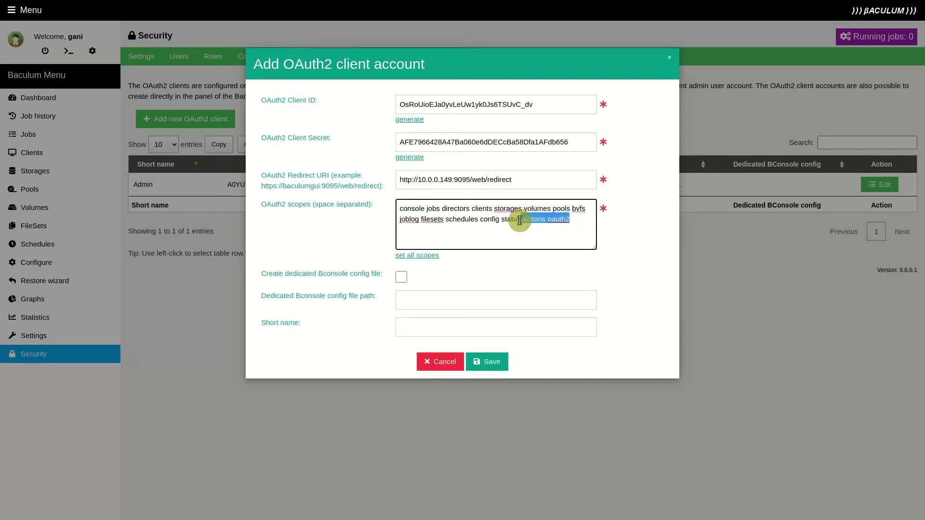
key("BackSpace")
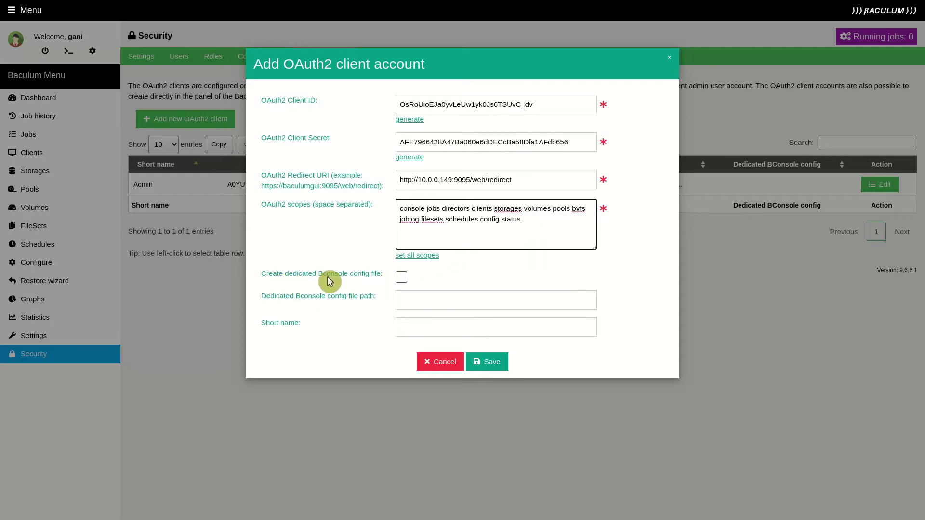
Enable a dedicated Bconsole config file using the Console 123 ACL, and save the client with short name OAuth2 client 123.
left_click(405, 279)
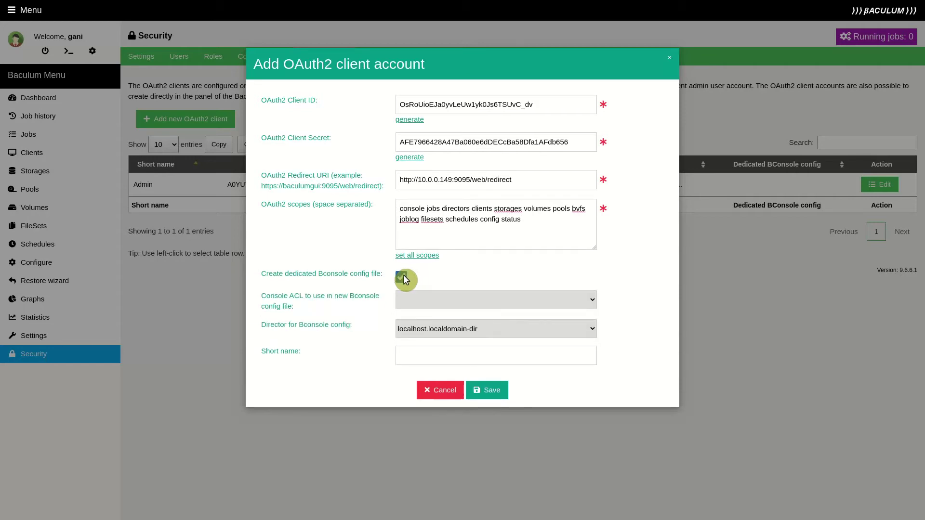
left_click(492, 300)
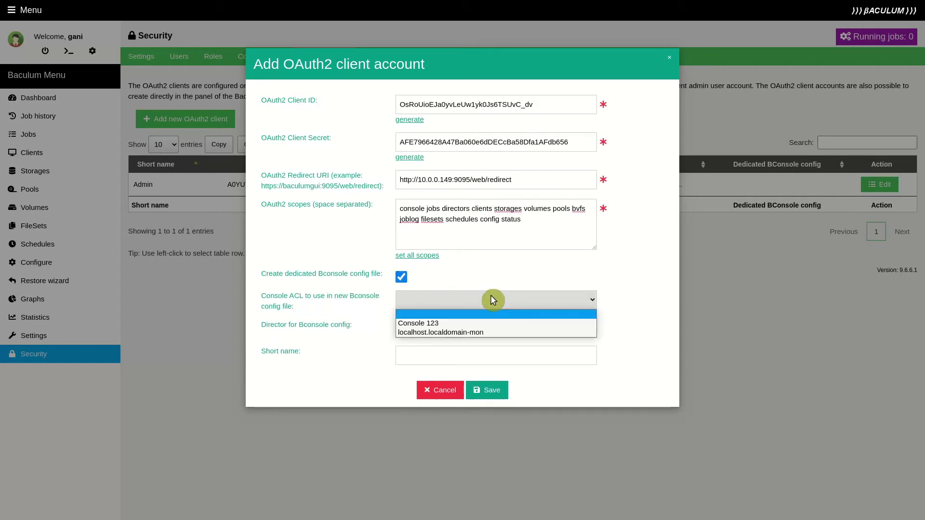
left_click(475, 322)
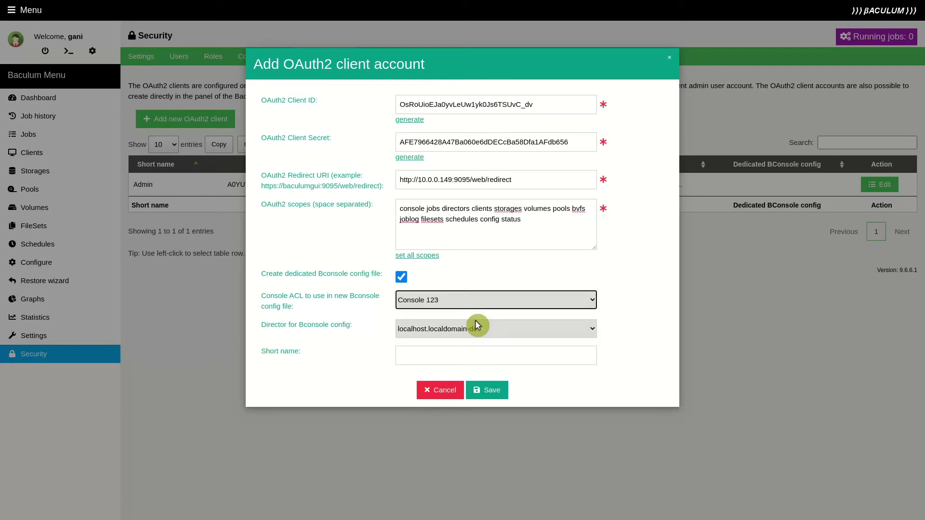
left_click(460, 351)
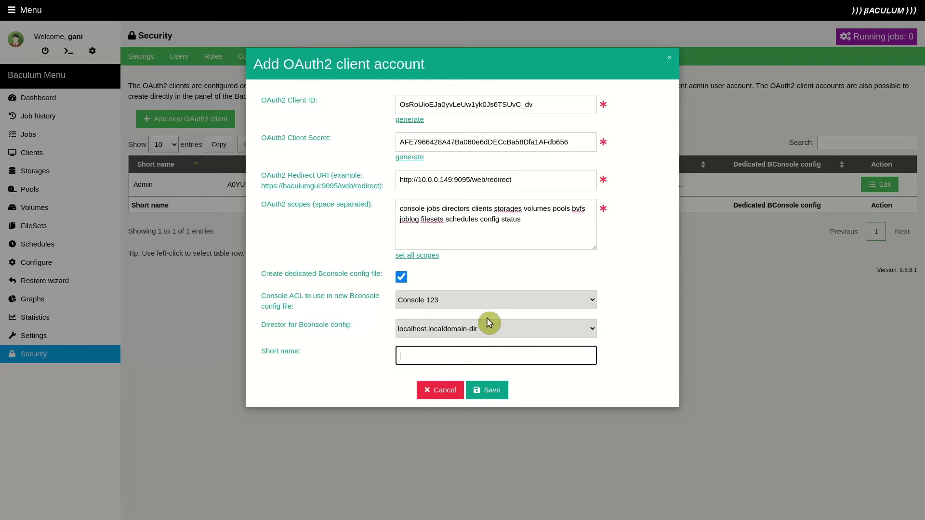
type("OAuth2 client 123")
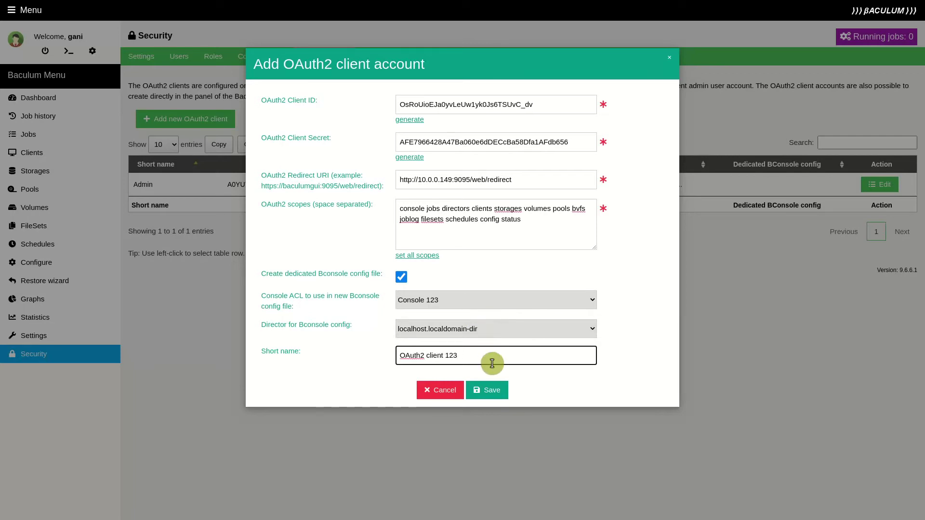
left_click(494, 394)
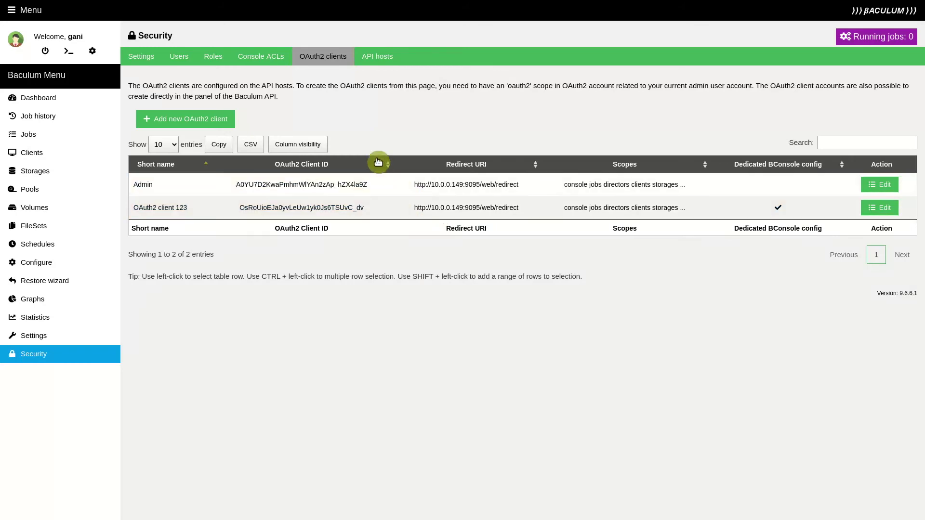
Start a new API host, loading its connection settings from Main and its OAuth2 settings from OAuth2 client 123.
left_click(379, 59)
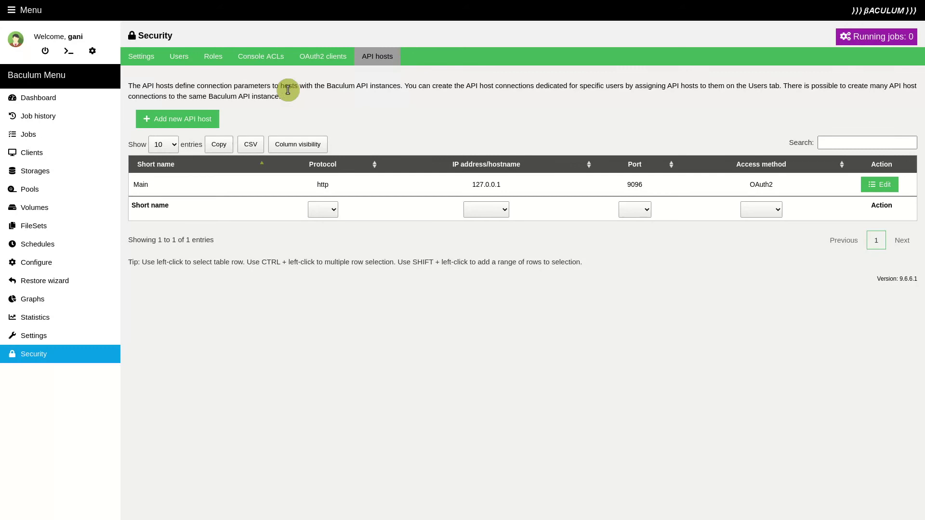
left_click(207, 120)
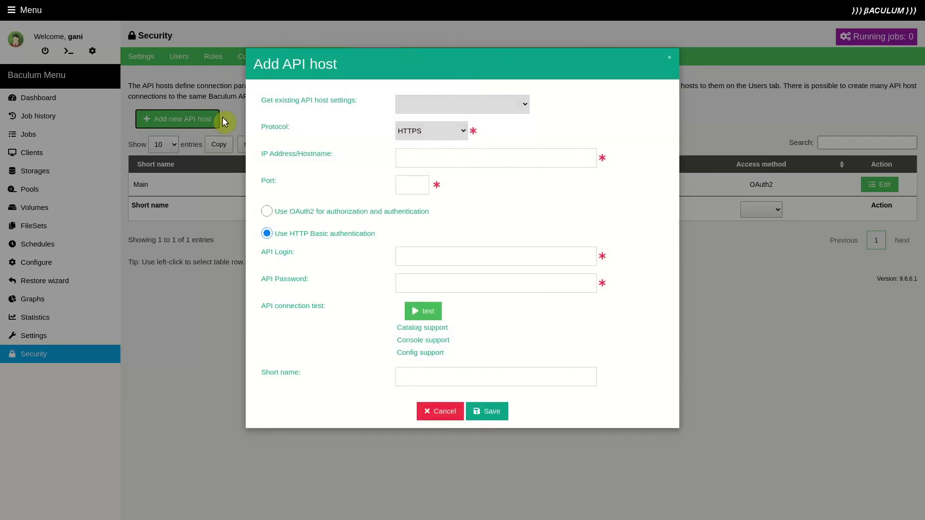
left_click(434, 108)
left_click(433, 126)
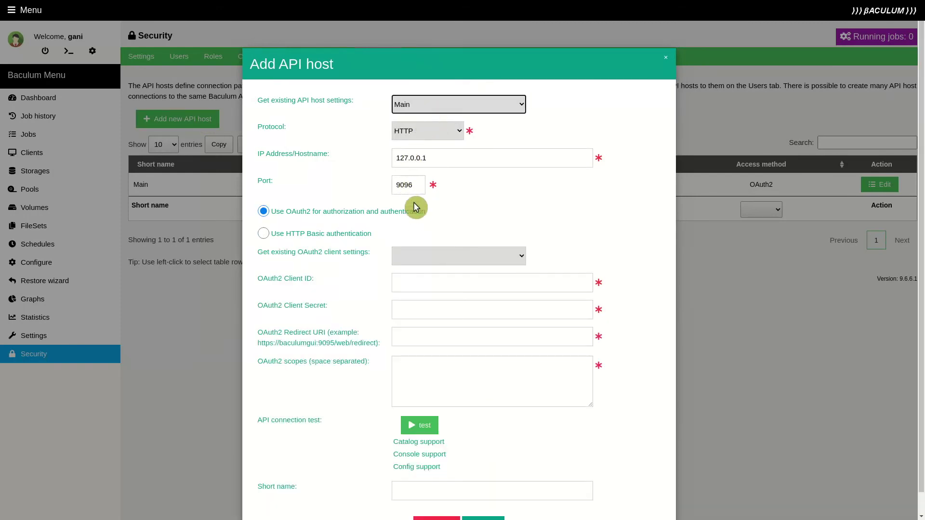
left_click(417, 253)
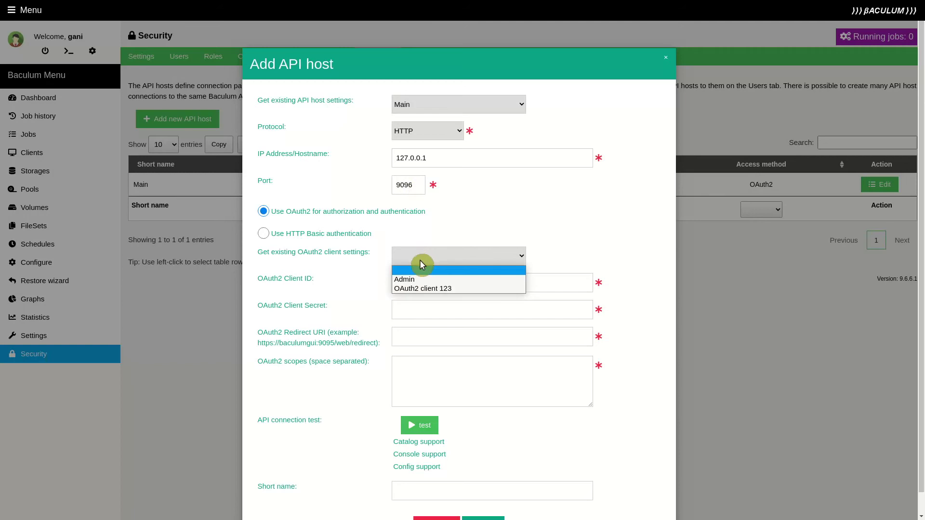
left_click(424, 288)
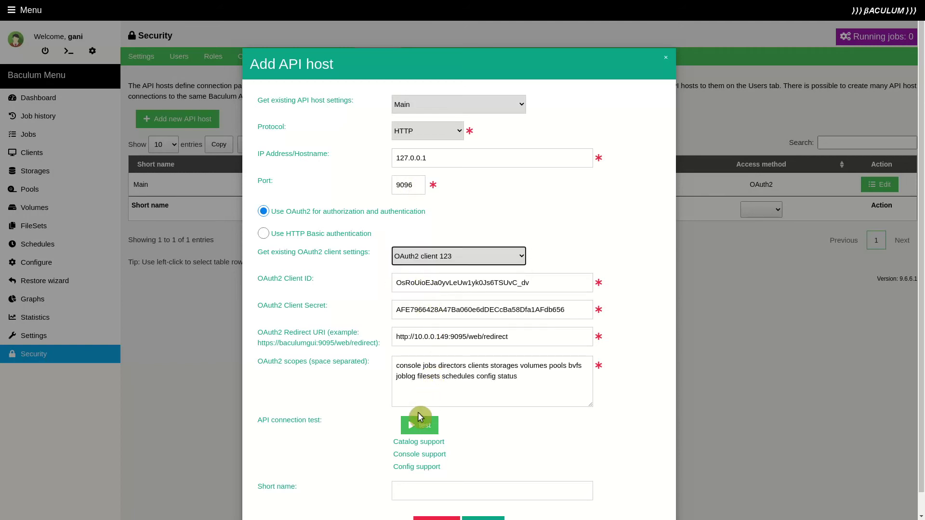
Test the API connection and save the new host with the short name API host 123.
left_click(415, 425)
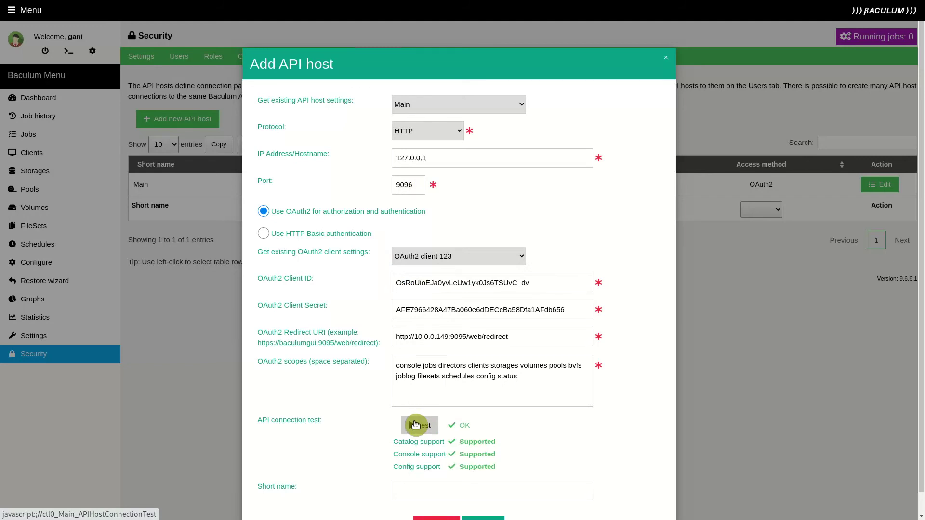
scroll(416, 425, "down", 1)
left_click(400, 468)
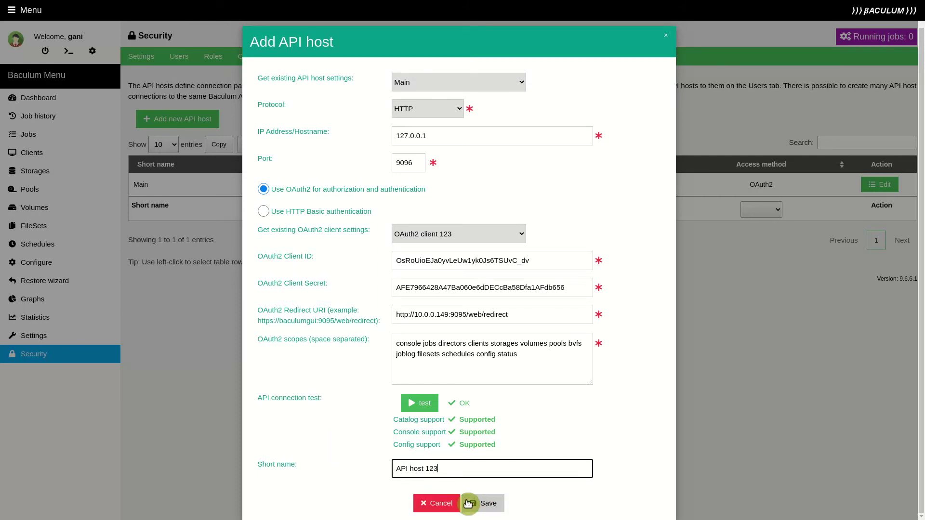
left_click(487, 504)
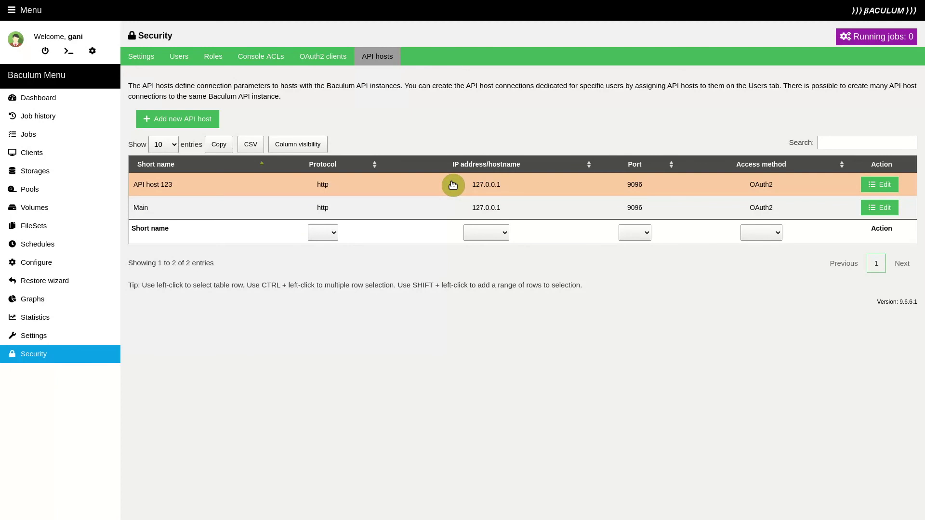
Assign API host 123 to the user account that has the normal role and save the user.
left_click(180, 59)
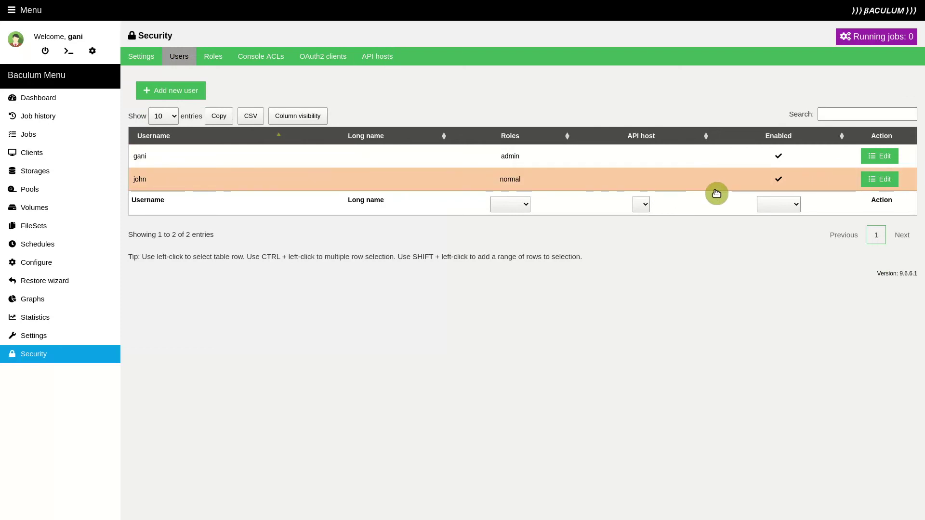
left_click(870, 181)
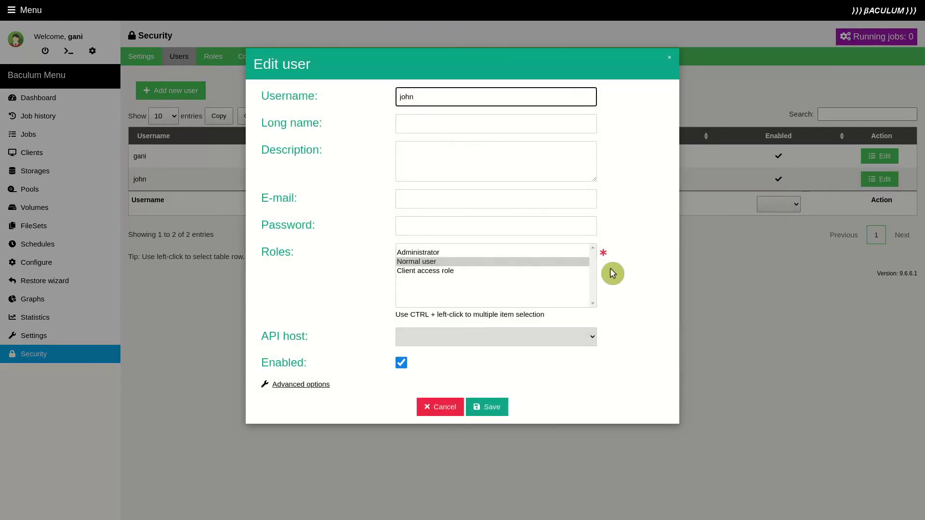
left_click(455, 335)
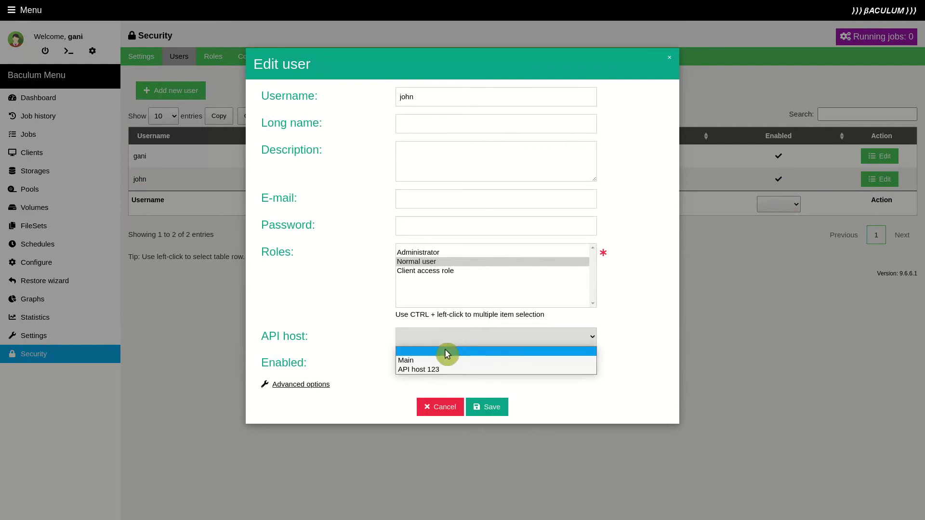
left_click(436, 367)
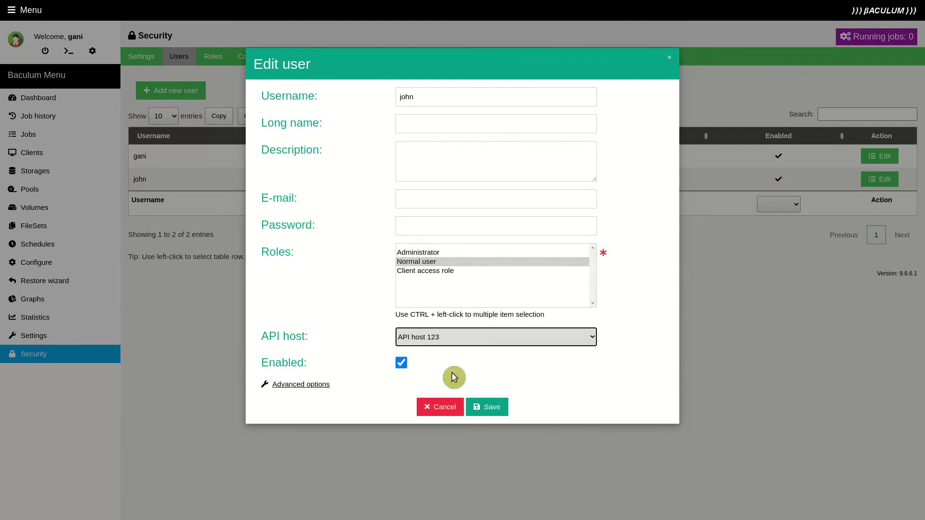
left_click(480, 406)
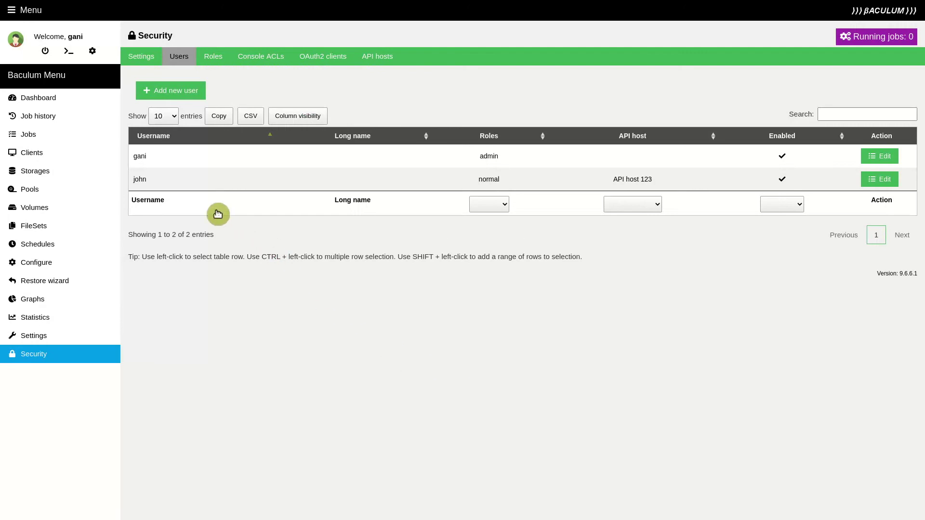
Log out of the administrator account and log in as the normal-role user with the username and account password.
left_click(46, 54)
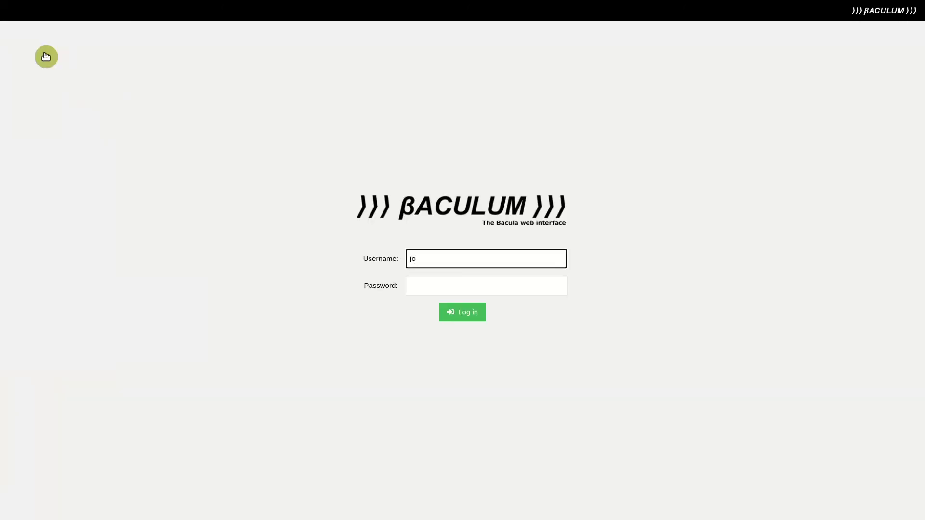
key("Tab")
type("p")
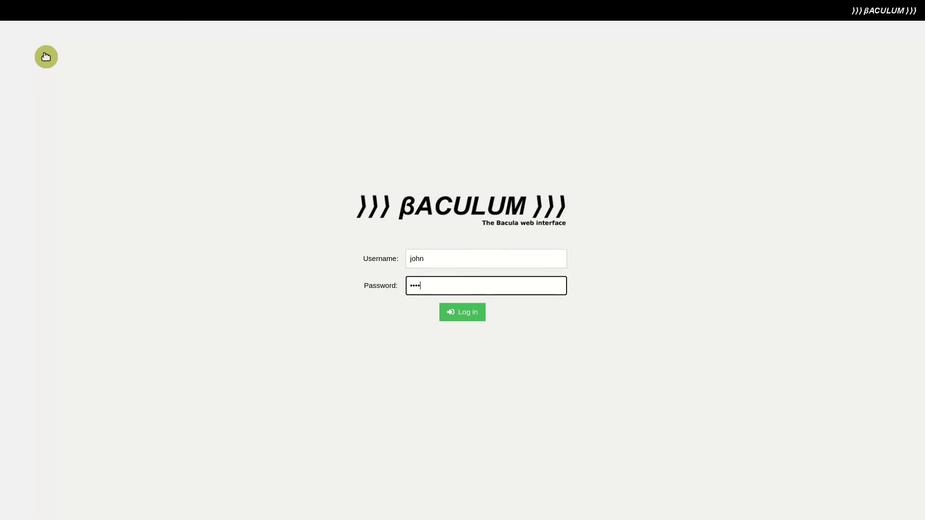
key("Return")
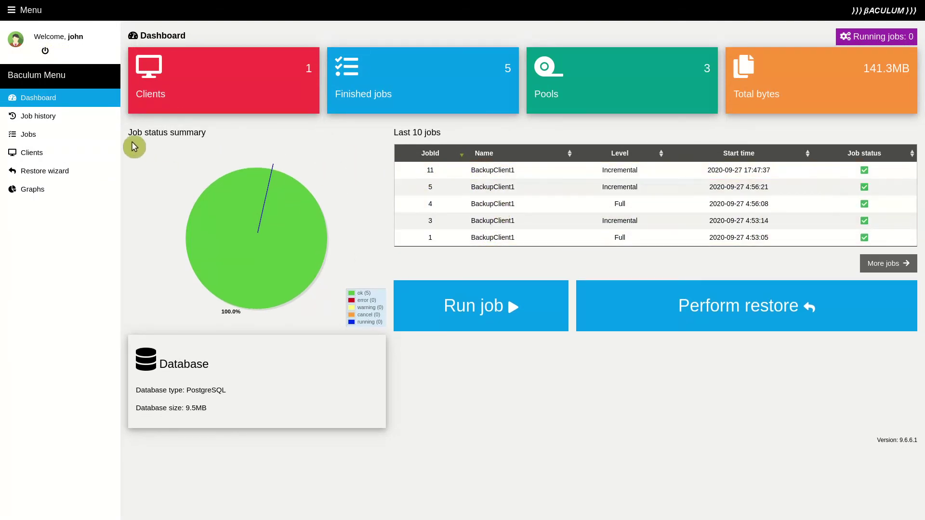
Check the job history, job list and client list available to the restricted user.
left_click(73, 122)
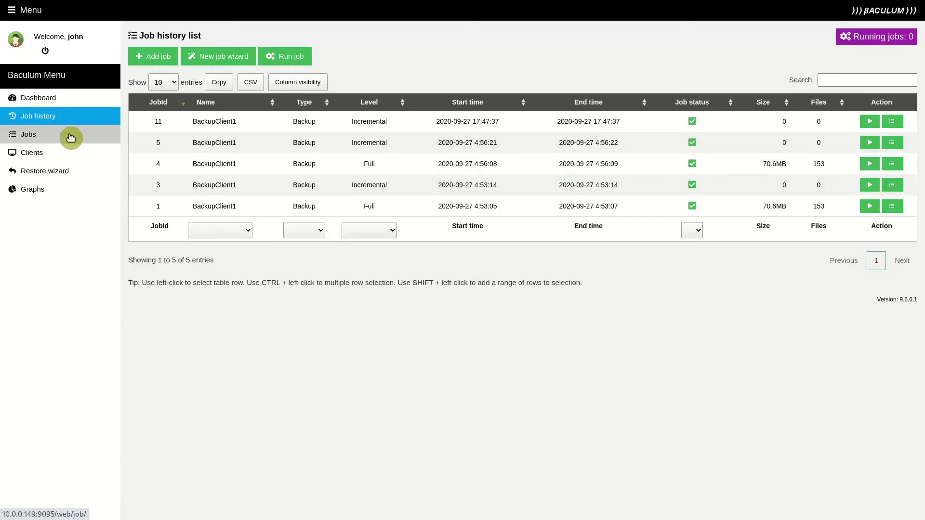
left_click(68, 135)
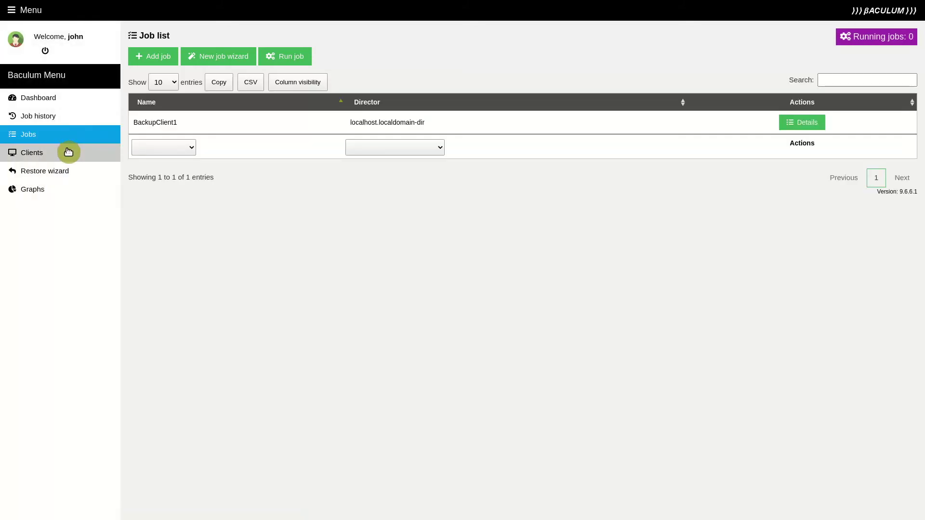
left_click(67, 153)
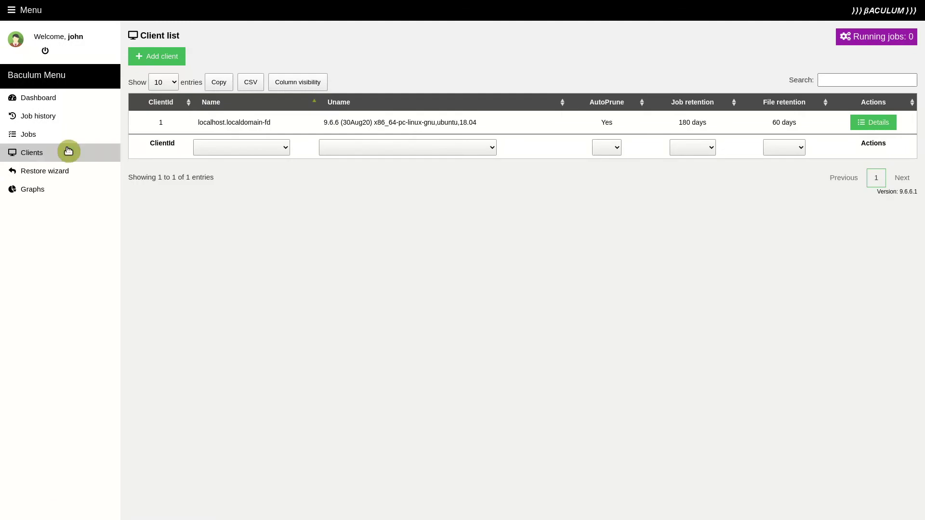
Log out of the restricted account and log back in as the administrator with the username and account password.
left_click(44, 49)
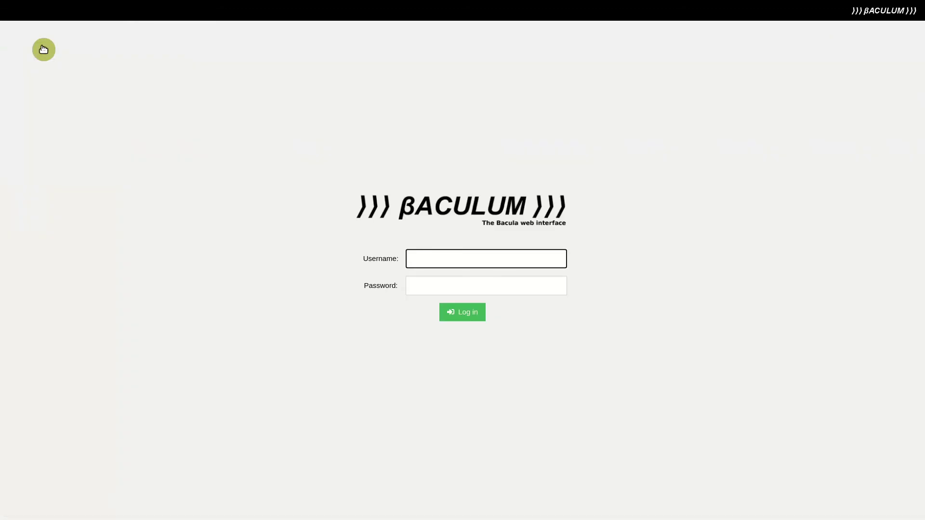
key("Tab")
type("•")
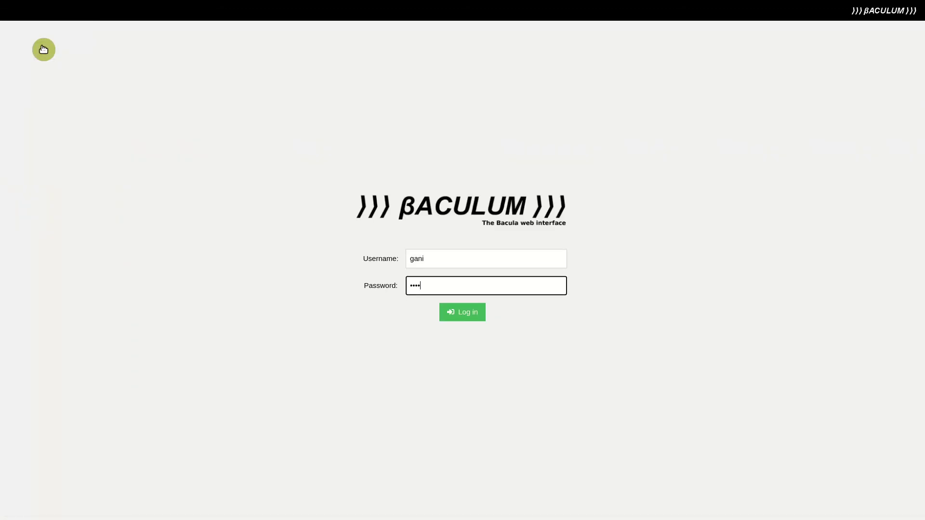
key("Return")
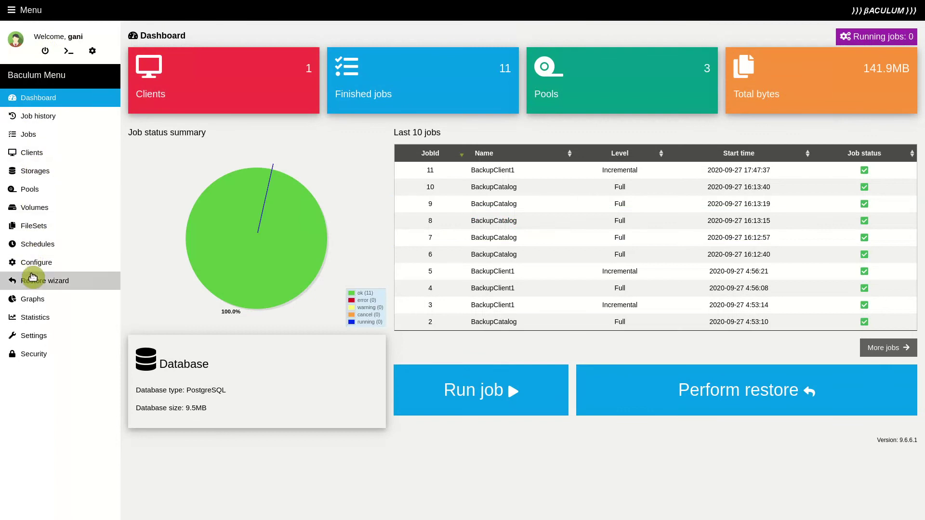
Open the Console 123 ACL for editing in the security settings and set its JobAcl to BackupCatalog.
left_click(31, 353)
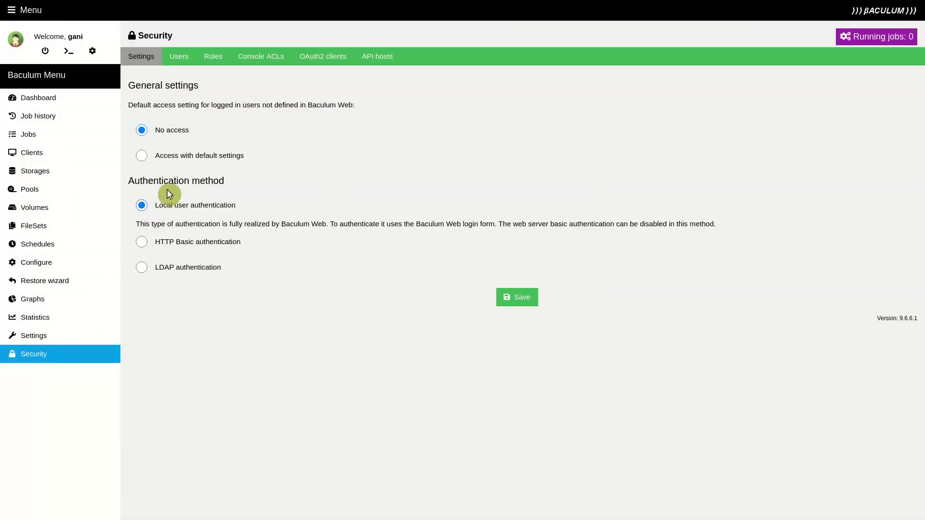
left_click(253, 57)
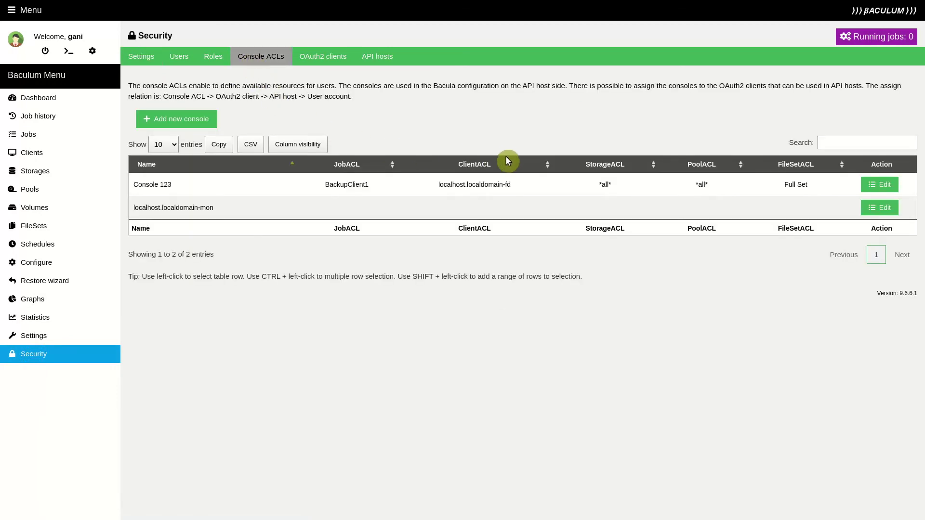
left_click(605, 180)
left_click(872, 185)
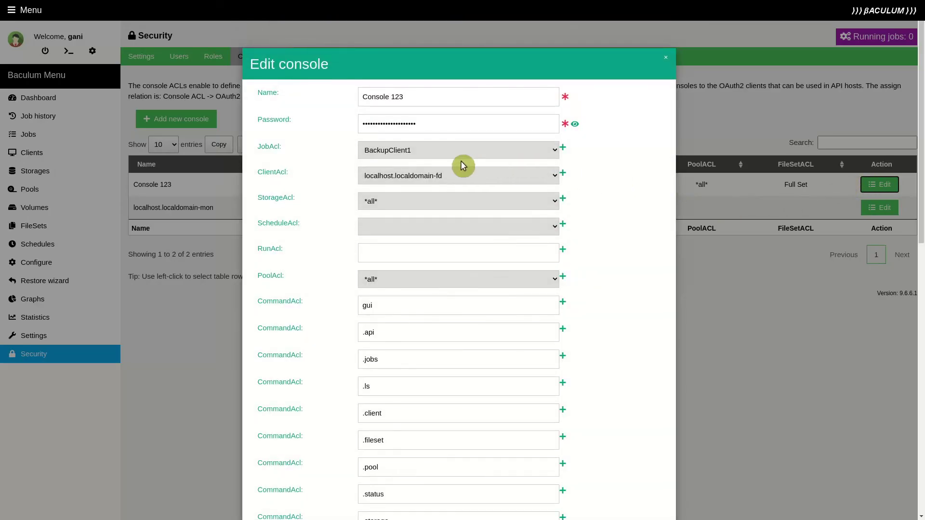
left_click(420, 150)
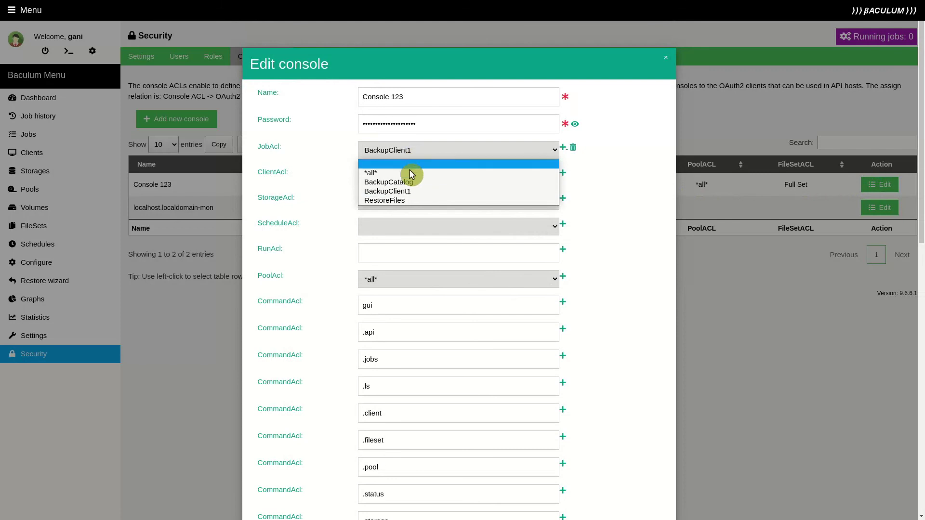
left_click(409, 182)
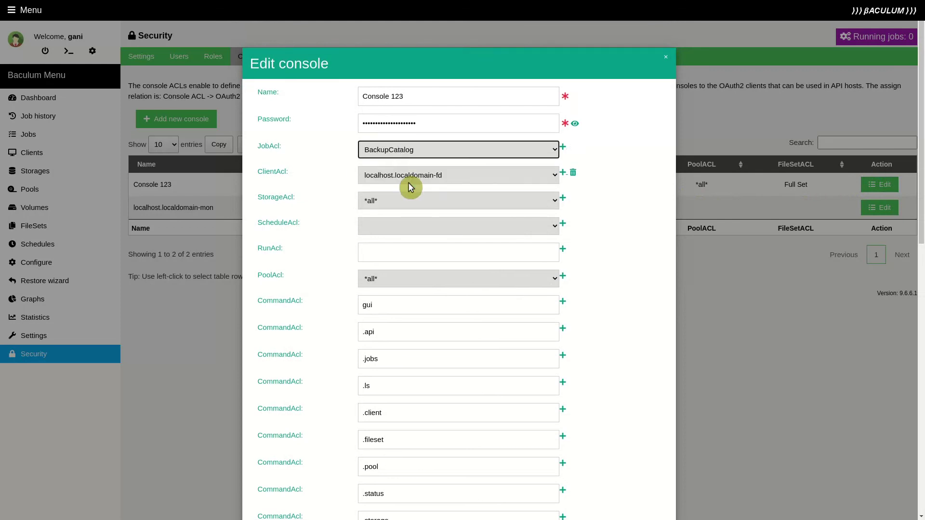
Set the FilesetAcl of the Console 123 ACL to Catalog and save the console.
scroll(410, 187, "down", 10)
scroll(410, 188, "down", 3)
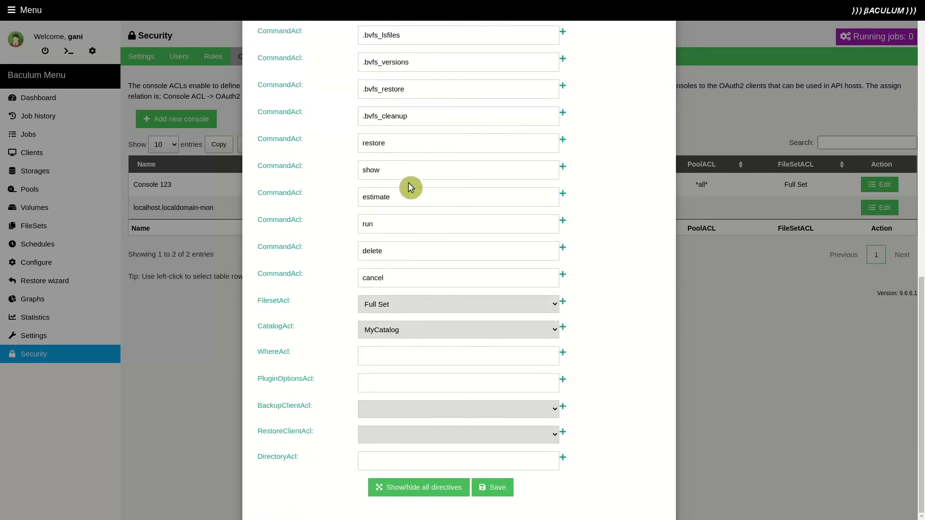
left_click(413, 304)
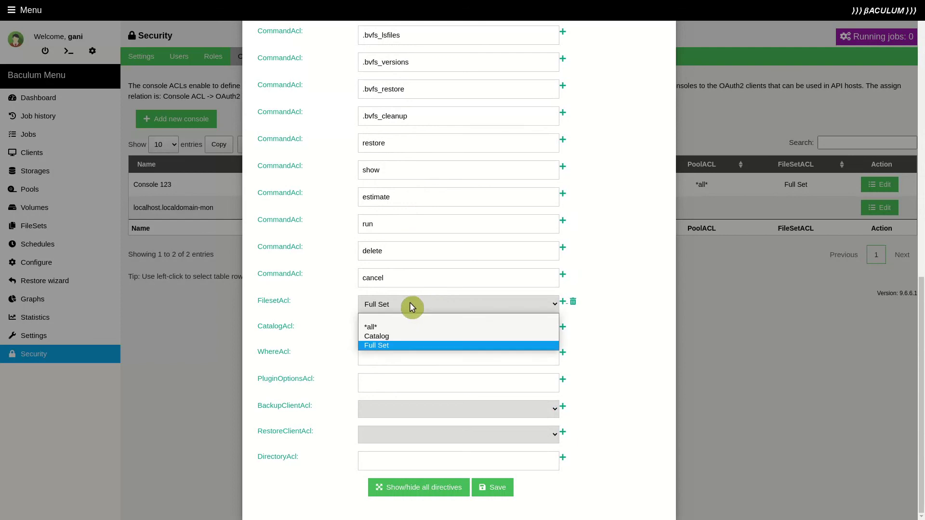
left_click(399, 335)
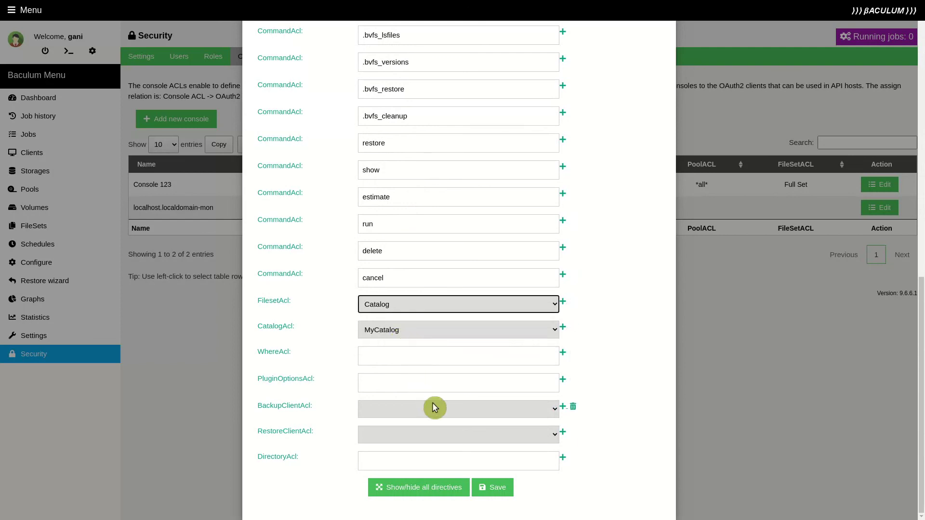
left_click(491, 485)
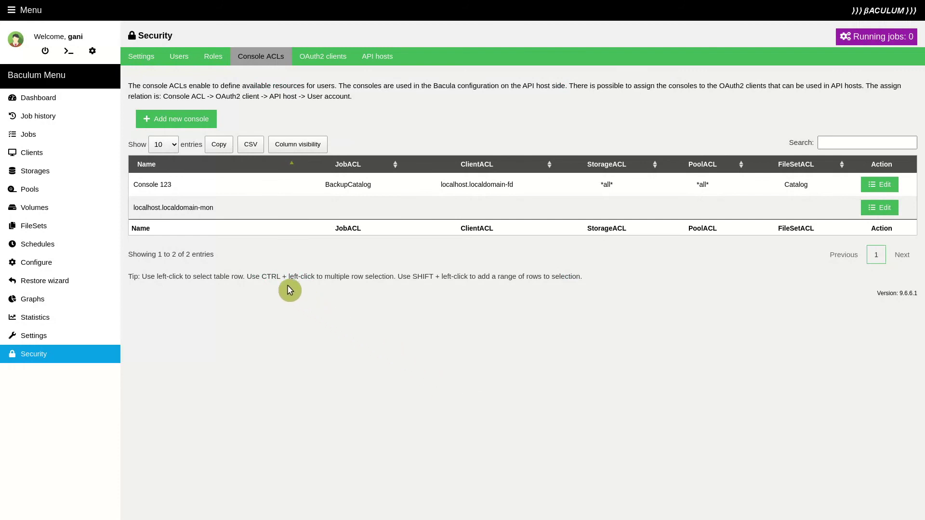
Log out of the administrator account and log in as the restricted user with the username and account password.
left_click(44, 53)
type("john")
key("Tab")
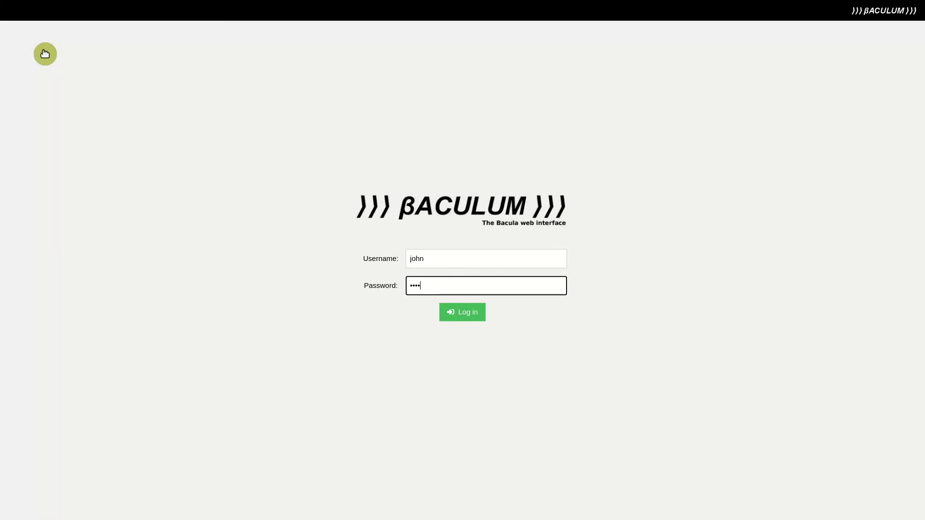
key("Return")
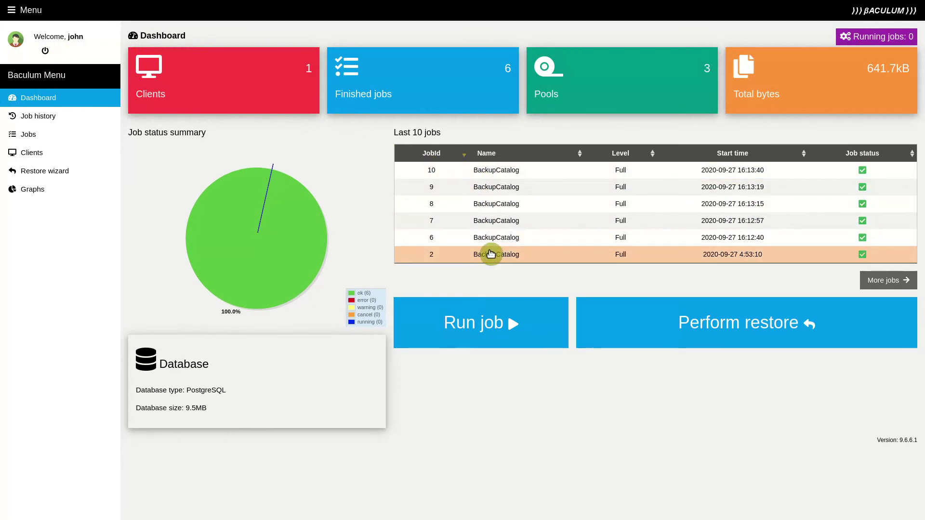
Check which entries the job history, job list and client list offer the restricted user under the changed ACL.
left_click(70, 120)
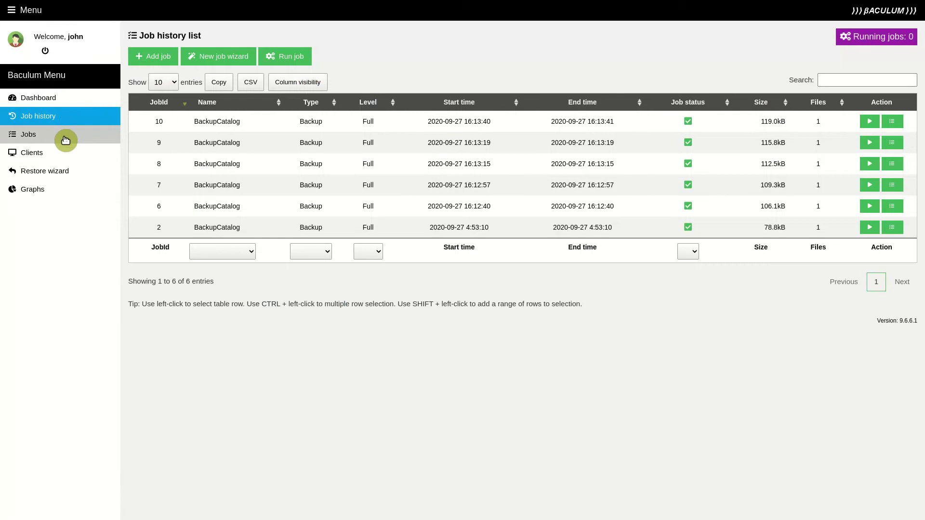
left_click(66, 140)
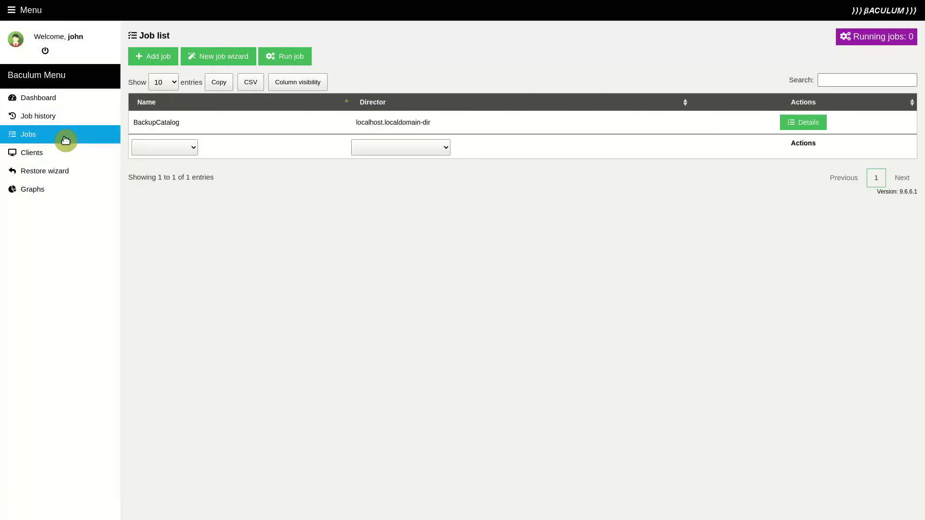
left_click(60, 156)
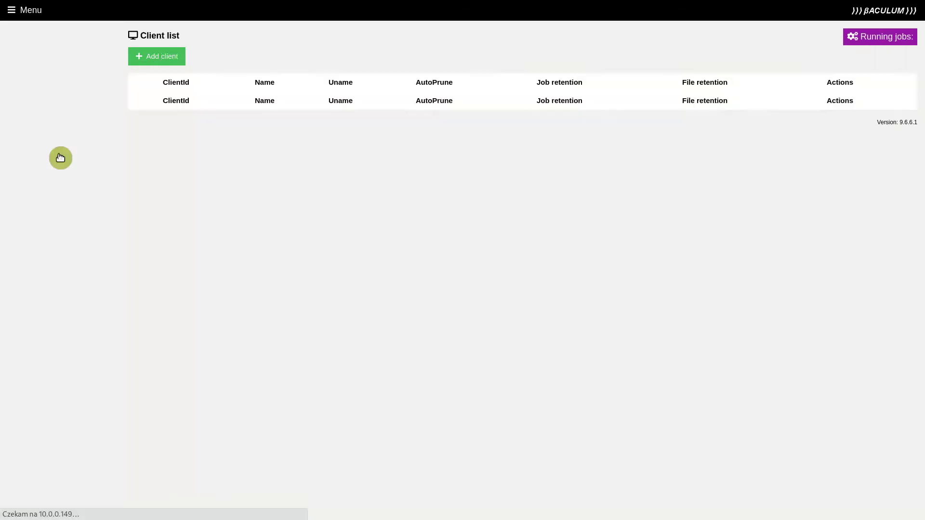